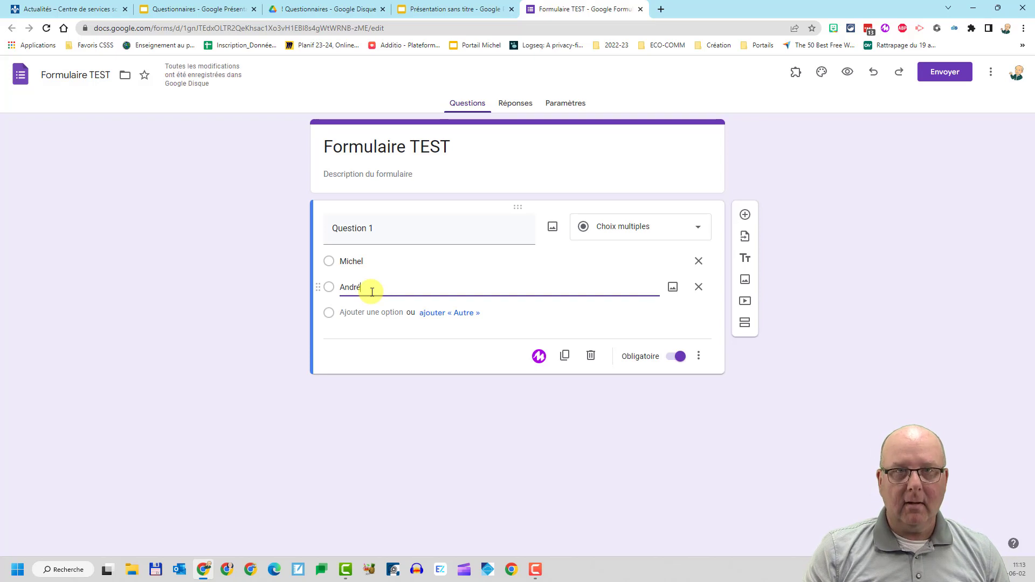
Step: Add two more first names as the third and fourth answer options of Question 1
key("Return")
type("Carolin")
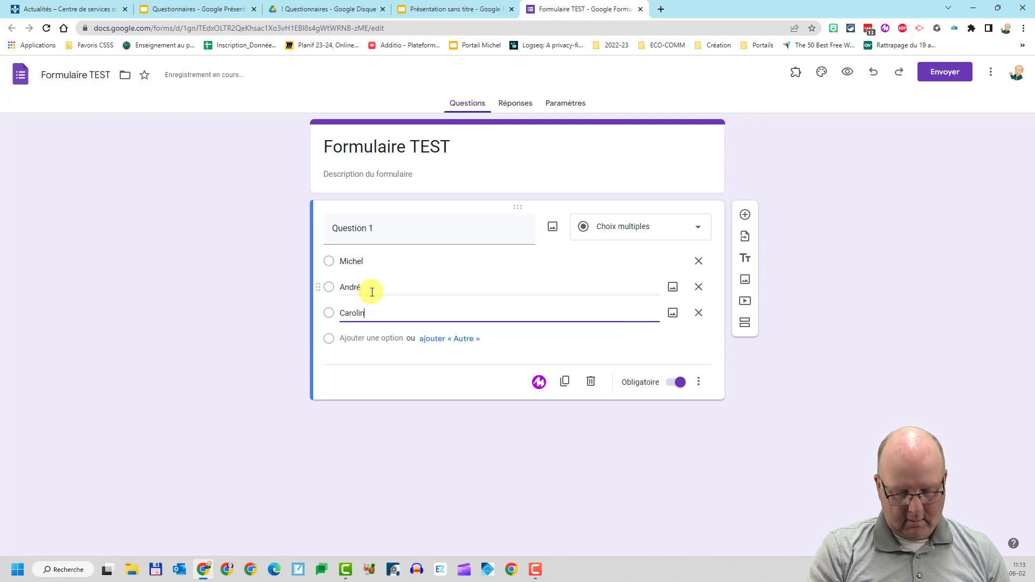
type("e")
key("Return")
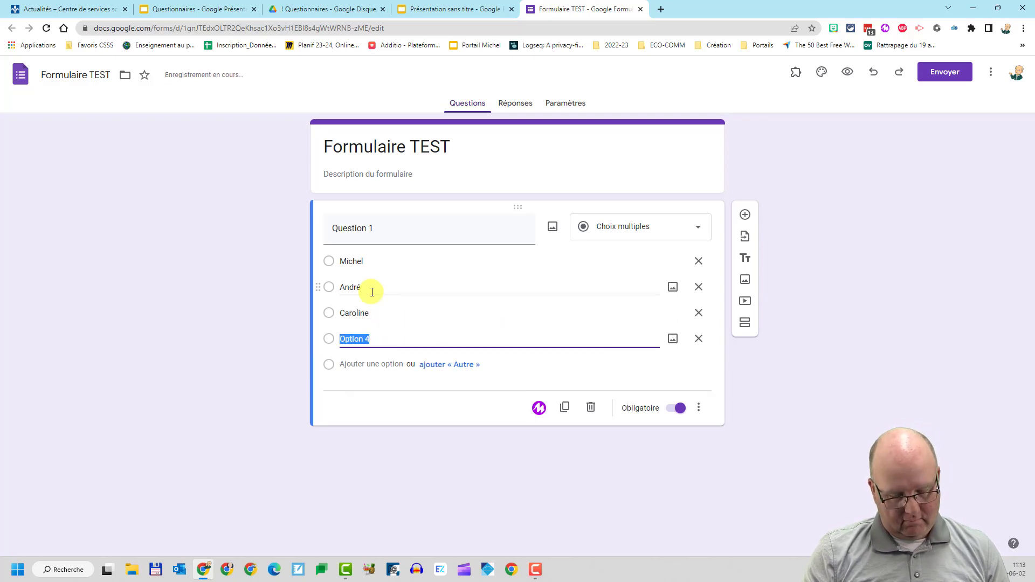
type("Fanny")
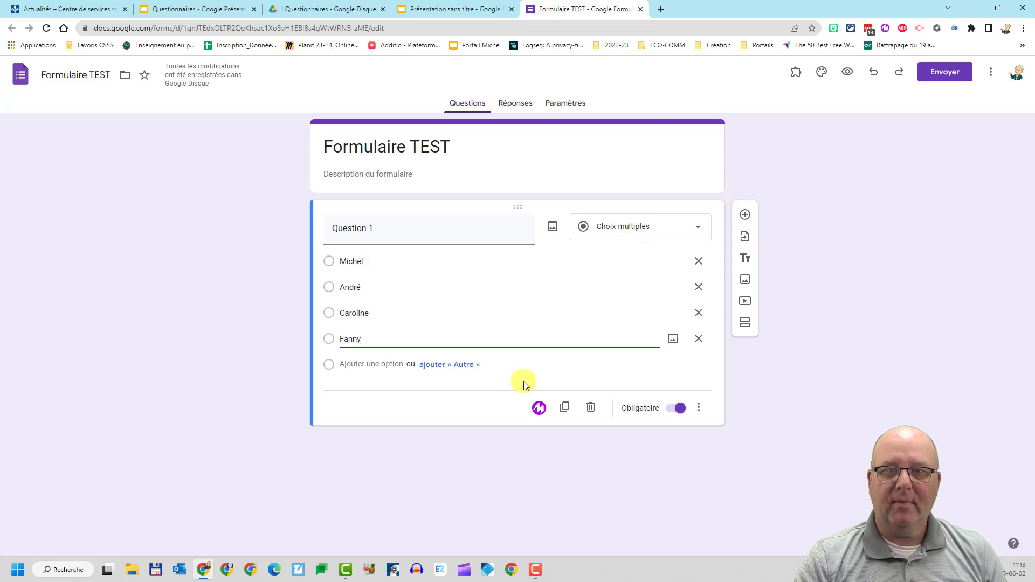
Step: Add a multiple-choice question titled "Question 2" with the options "Oui", "Non" and "Je ne sais pas"
left_click(745, 215)
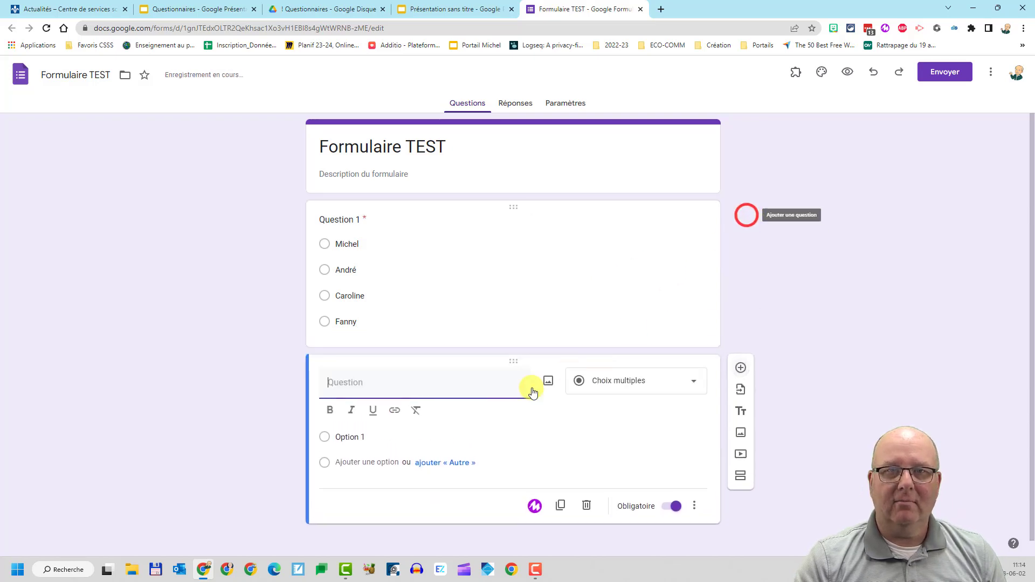
type("Question 2")
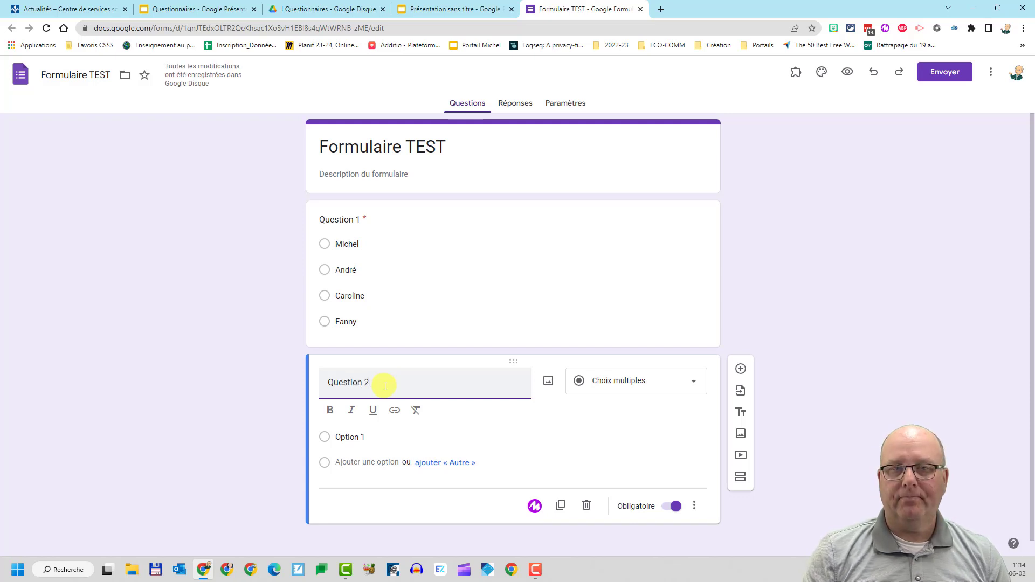
left_click(355, 437)
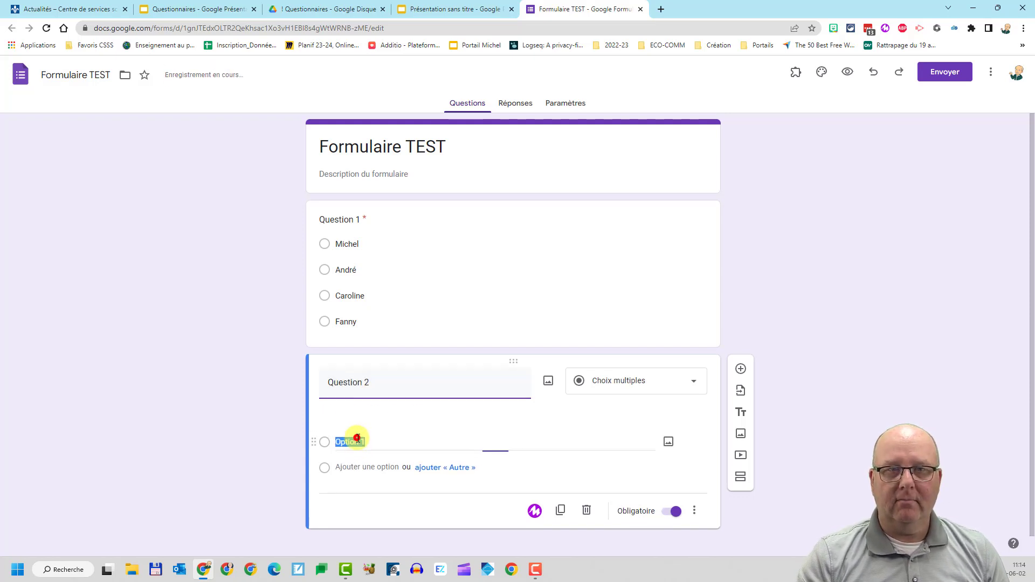
type("Oui")
left_click(358, 439)
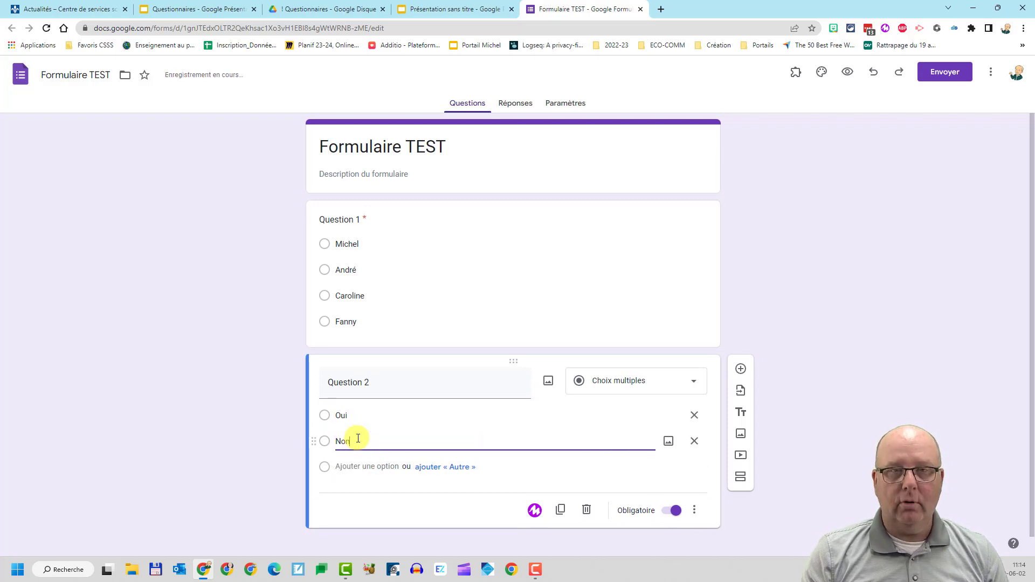
key("Return")
type("Je ne s")
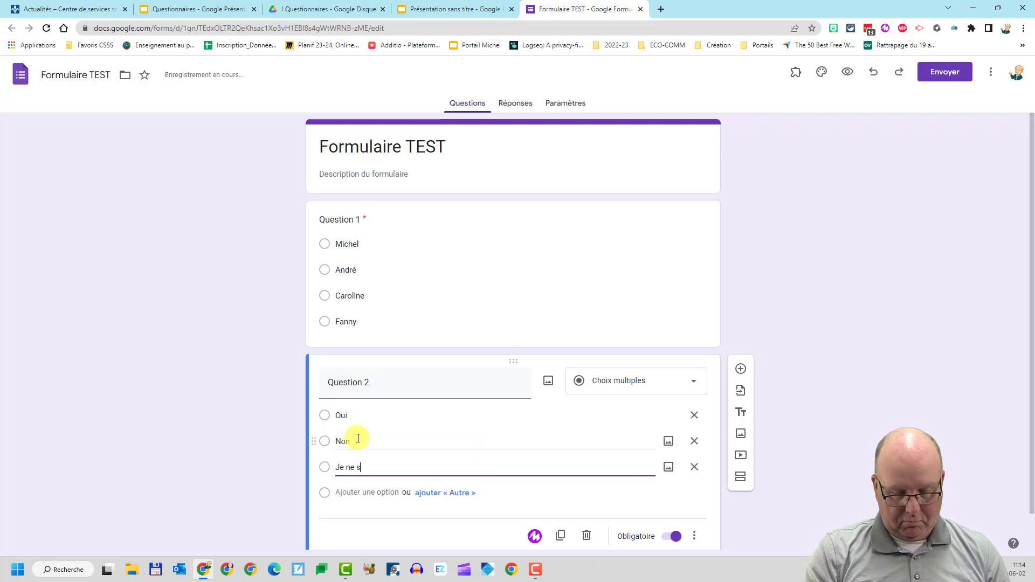
type("ais pas")
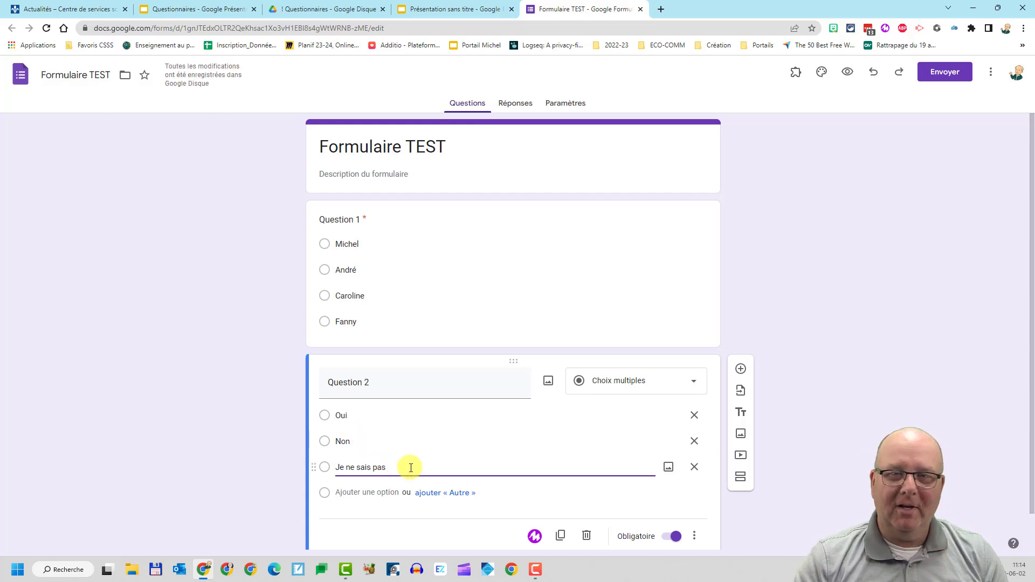
left_click(821, 374)
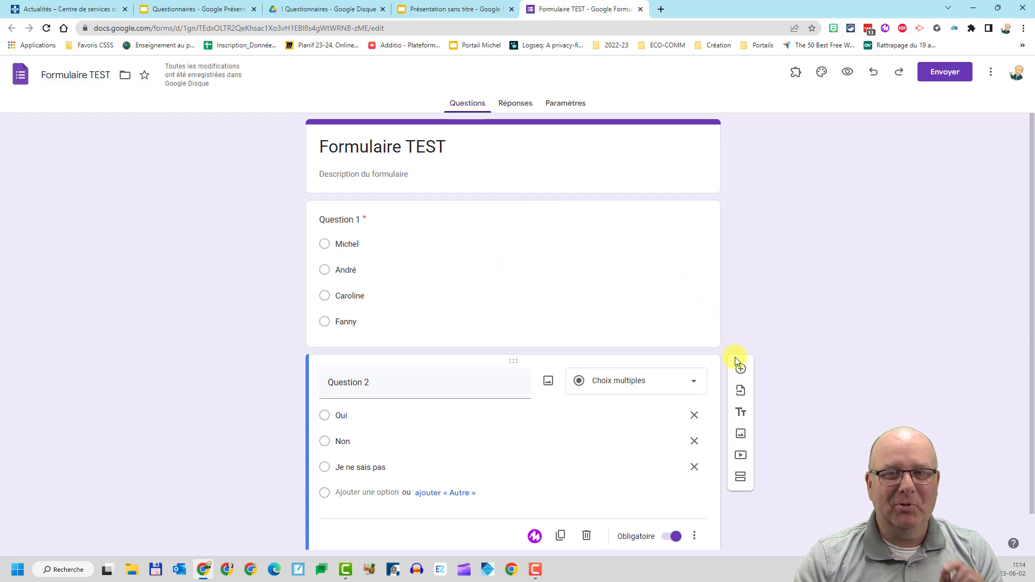
Step: Add two short-answer questions titled "Ton Nom" and "Ton prénom" after Question 2
left_click(740, 370)
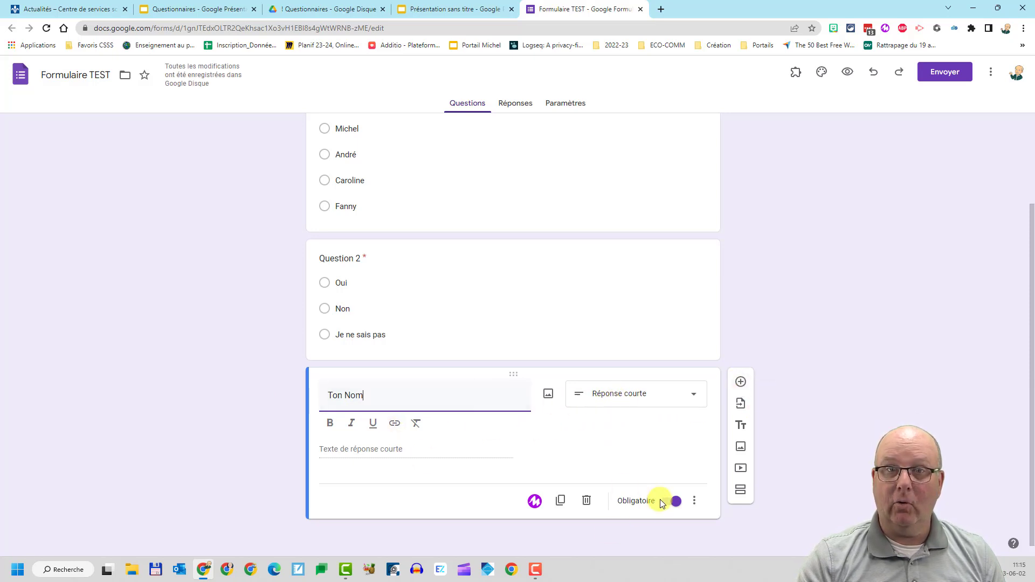
left_click(741, 381)
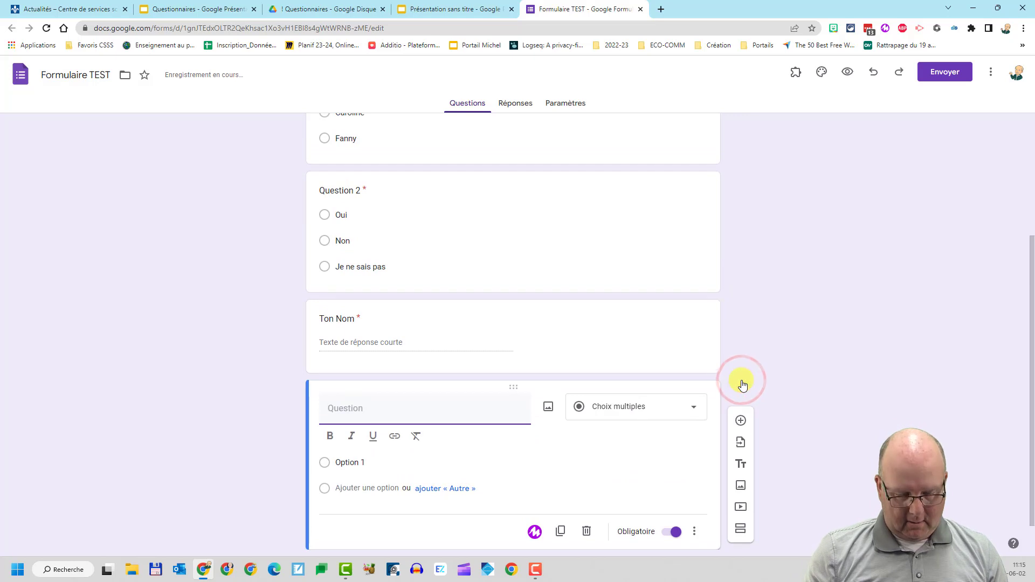
type("Ton prénom")
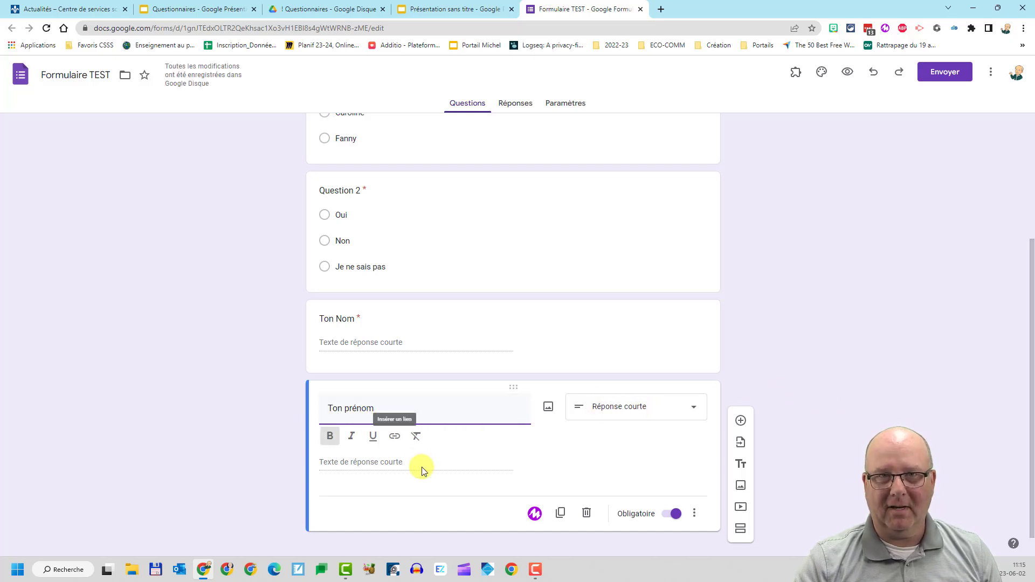
Step: Add a question titled "Ton groupe" and set its type to "Liste déroulante"
left_click(742, 421)
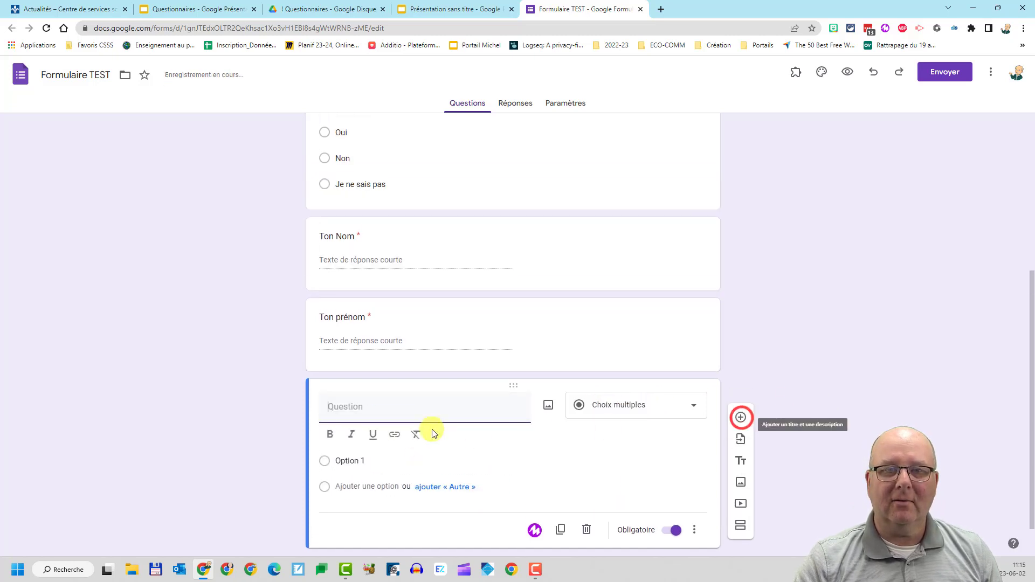
type("Ton groupe")
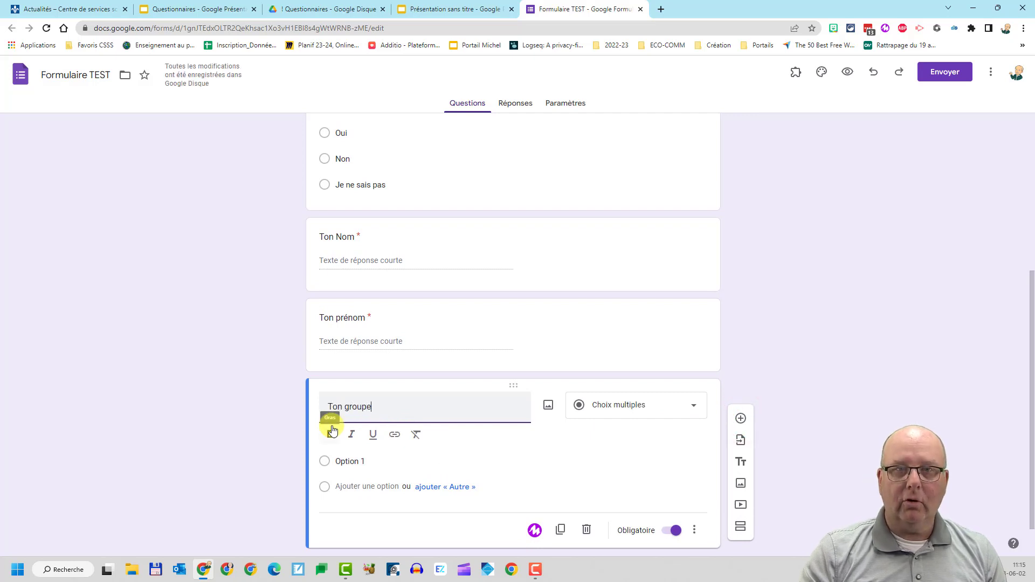
left_click(608, 406)
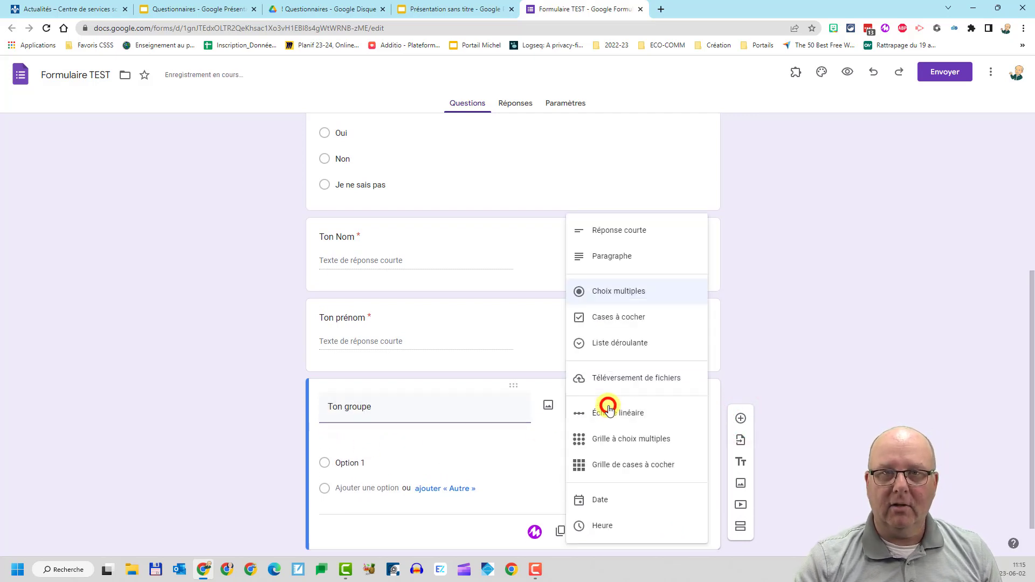
left_click(625, 343)
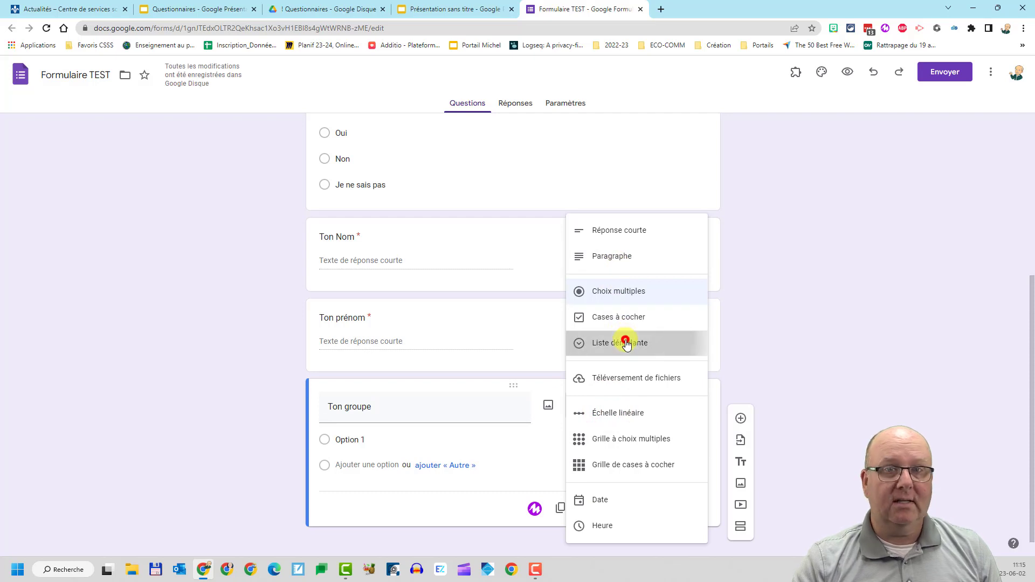
Step: Enter 301, 302 and 303 as the options of the "Ton groupe" question
left_click(341, 441)
type("30")
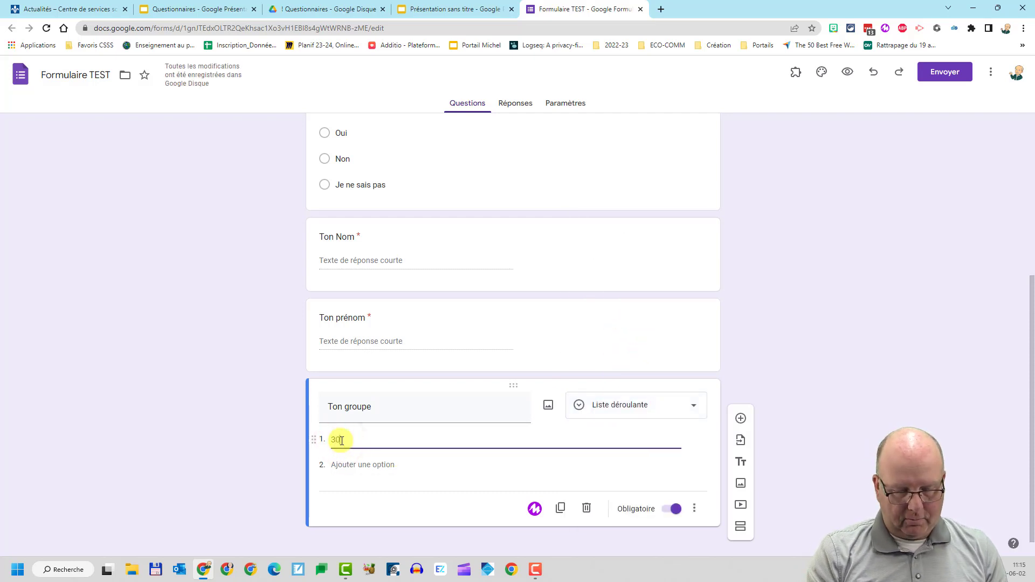
key("Return")
type("302")
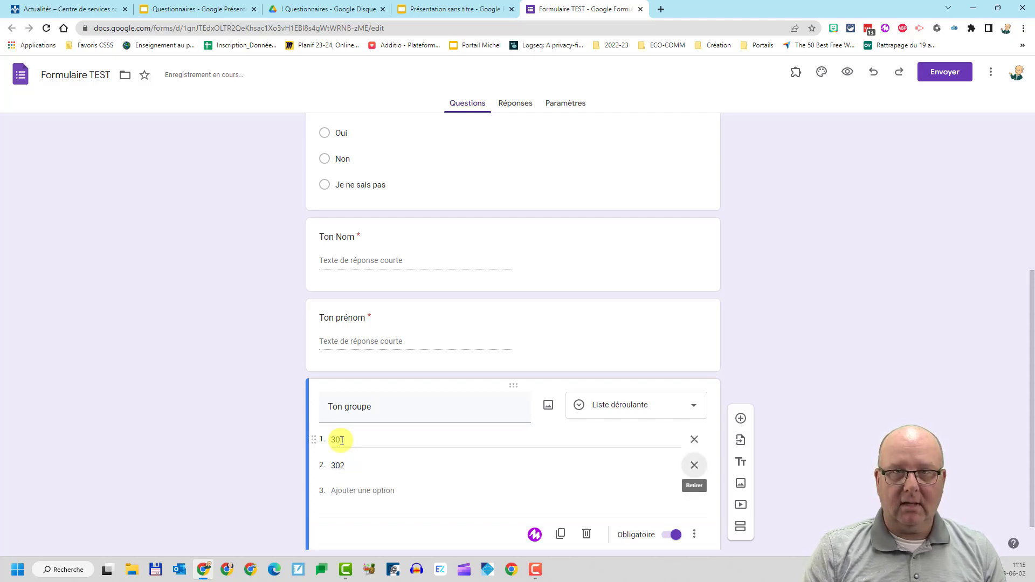
key("Return")
type("303")
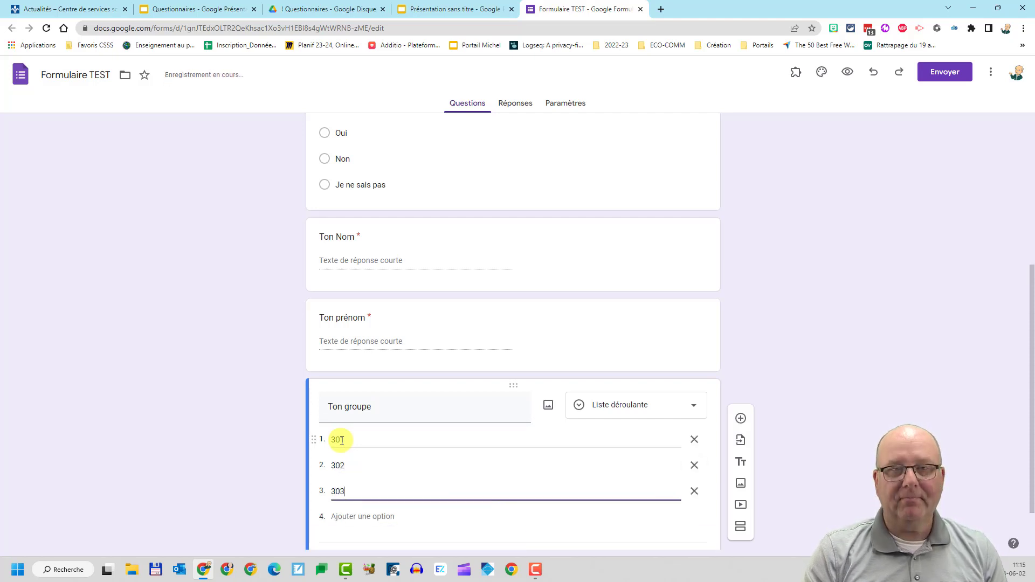
left_click(208, 379)
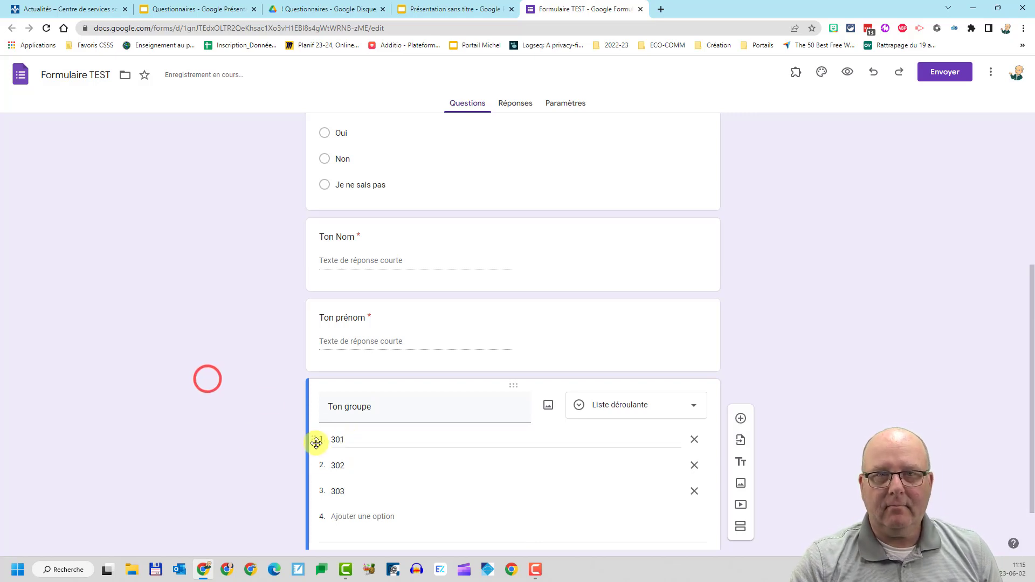
Step: Move the "Ton Nom", "Ton prénom" and "Ton groupe" questions, in that order, above Question 1
scroll(502, 405, "up", 5)
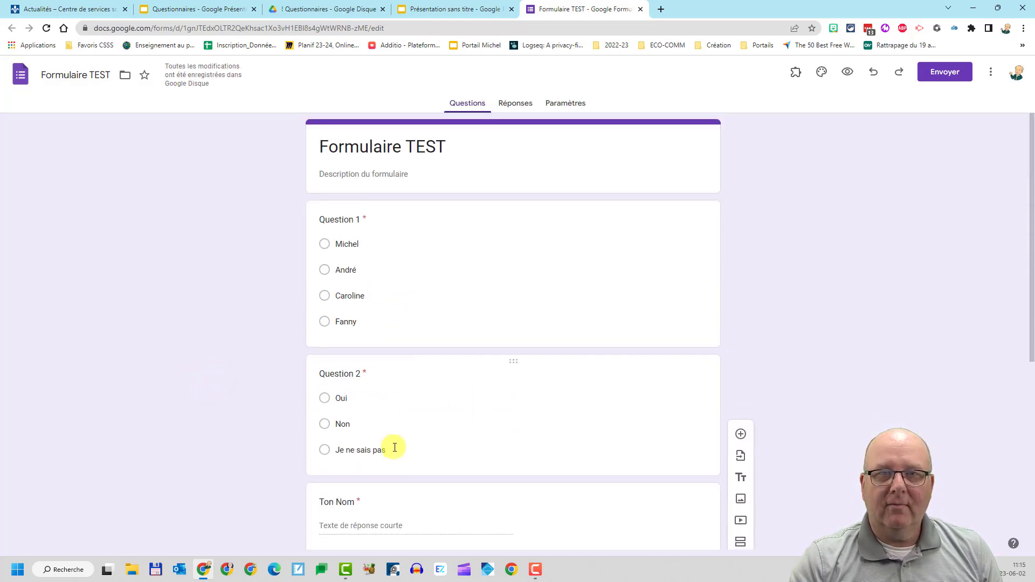
scroll(393, 446, "down", 2)
left_click_drag(514, 384, 507, 199)
scroll(472, 289, "down", 5)
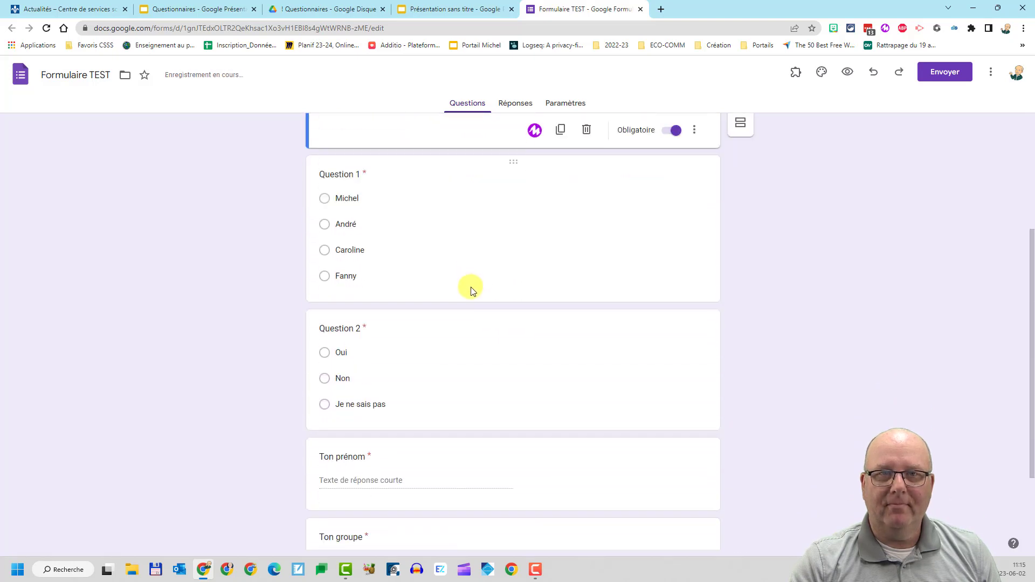
left_click_drag(516, 379, 474, 367)
scroll(474, 367, "down", 6)
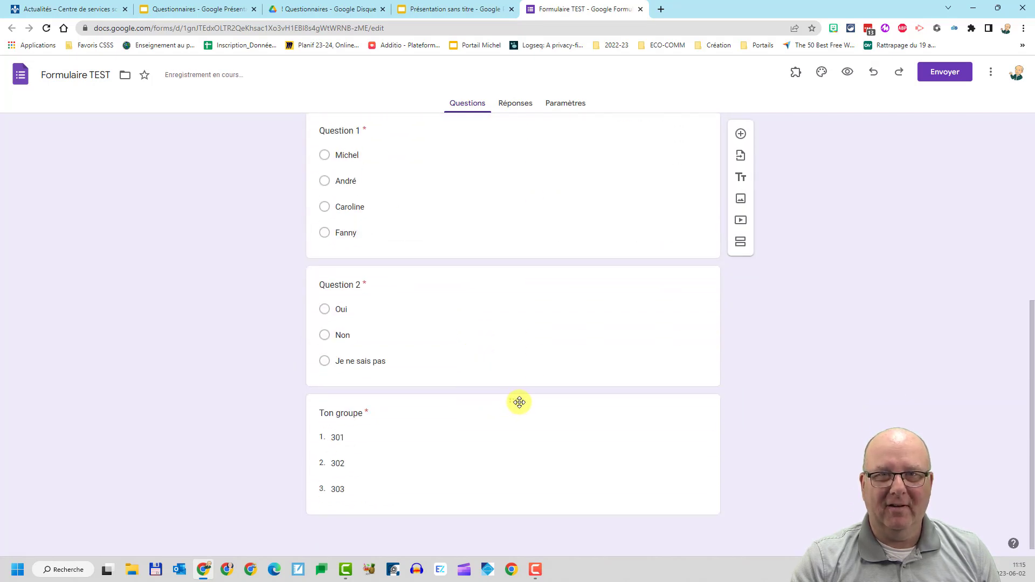
left_click_drag(517, 401, 478, 387)
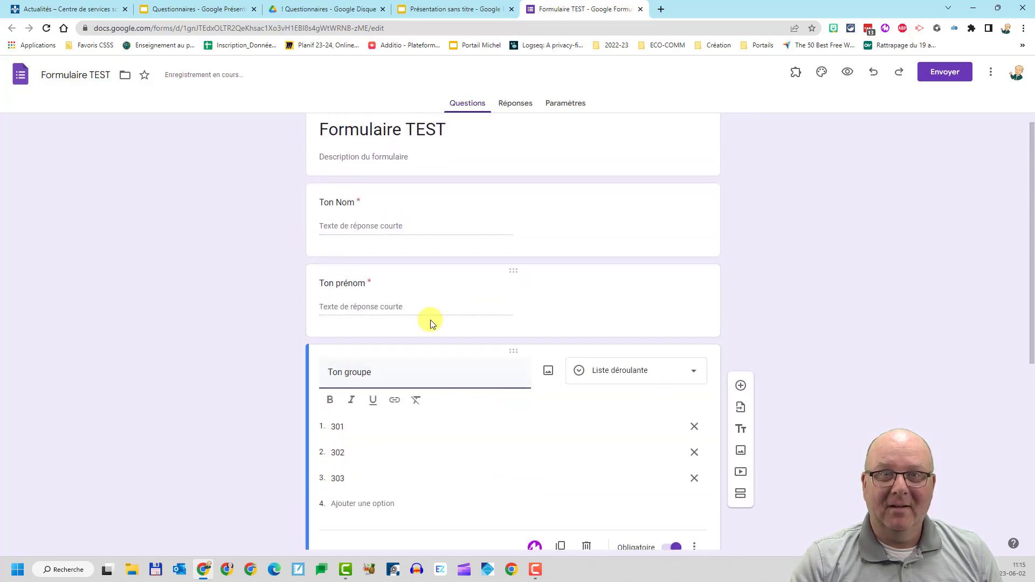
left_click(510, 334)
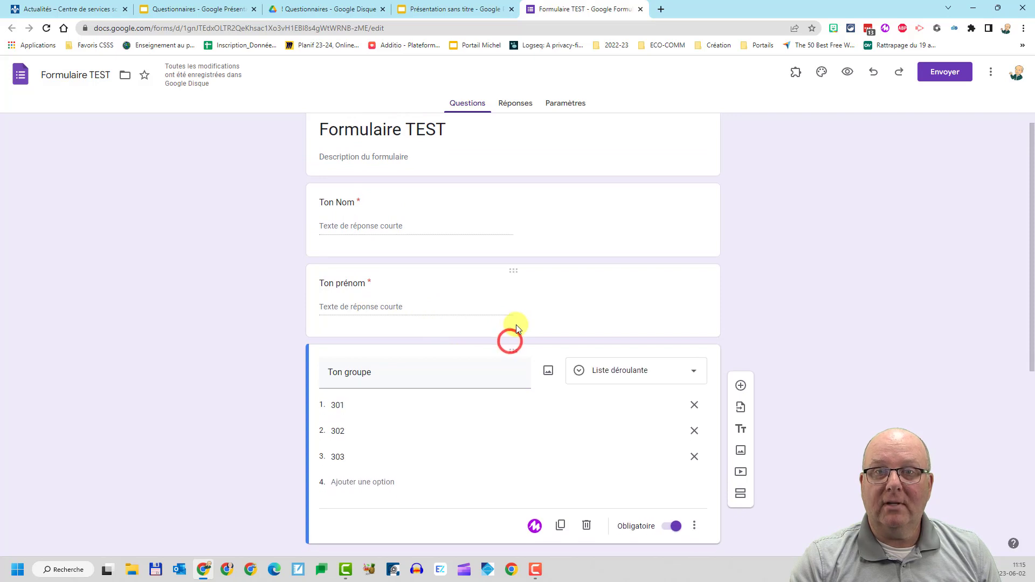
Step: Add a second section after "Ton prénom" and move the "Ton groupe" question to the end of section 1
left_click(741, 386)
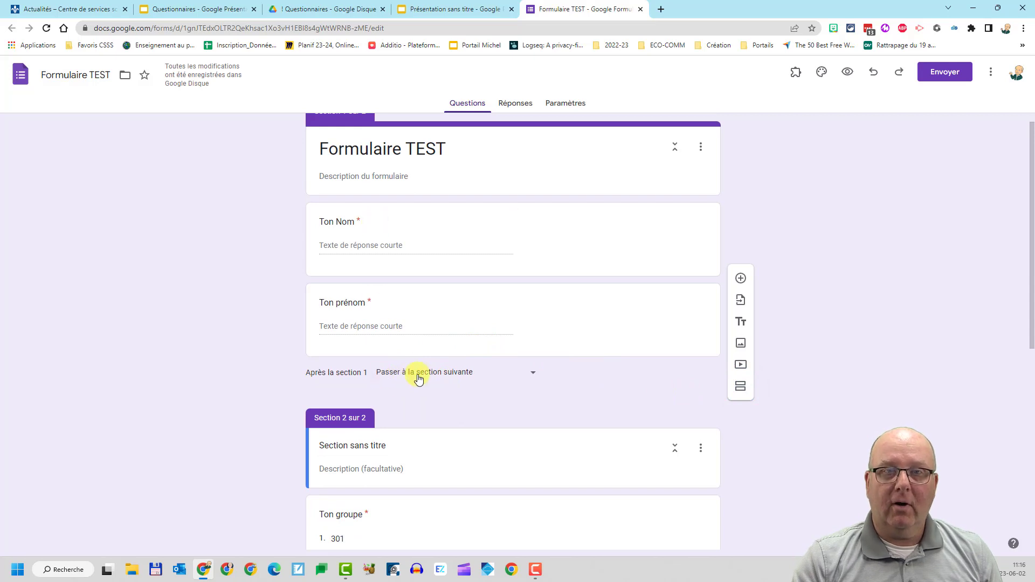
scroll(420, 373, "down", 3)
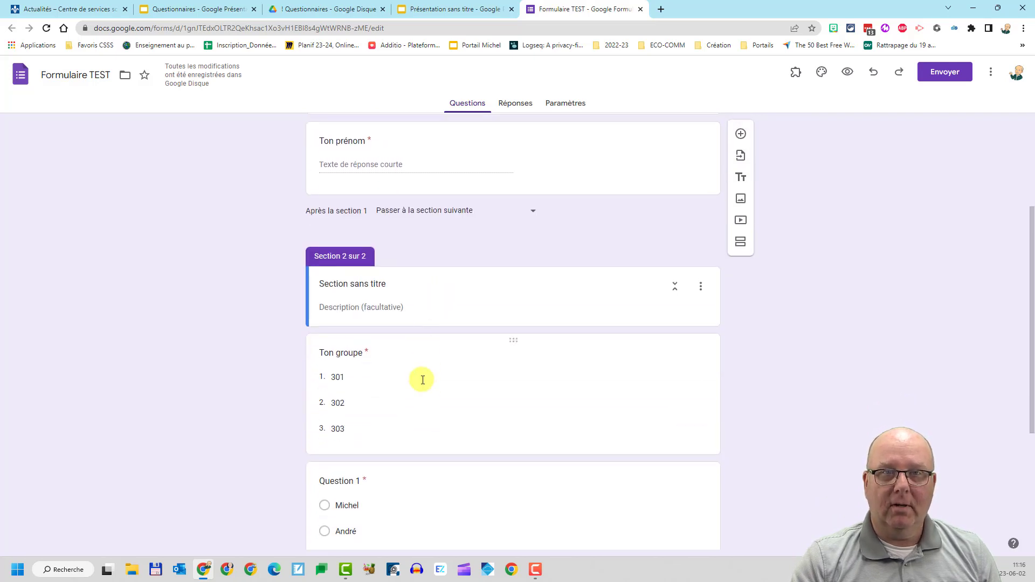
left_click(423, 380)
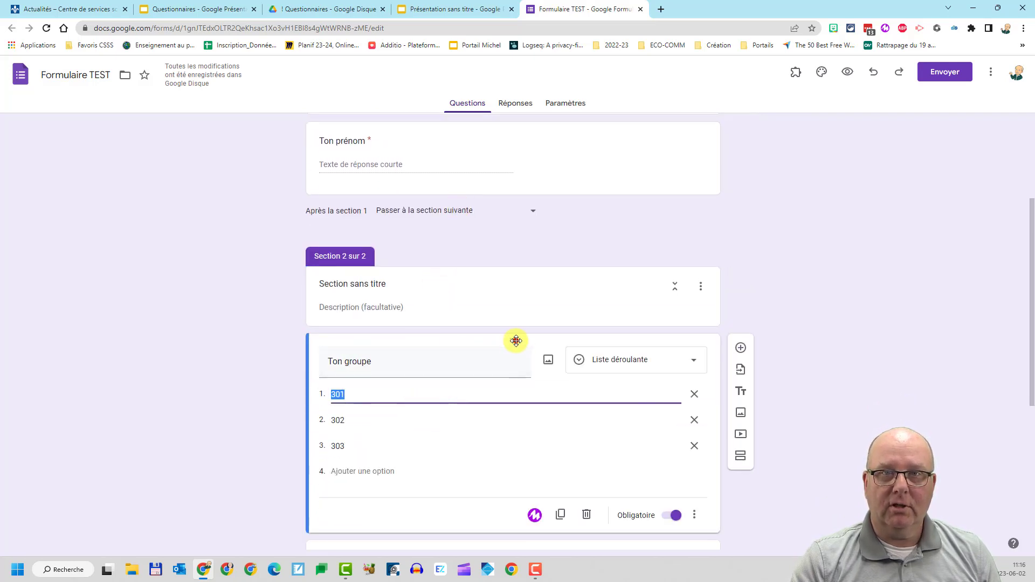
mouse_move(516, 341)
left_mouse_down()
mouse_move(513, 194)
mouse_move(501, 338)
left_mouse_up()
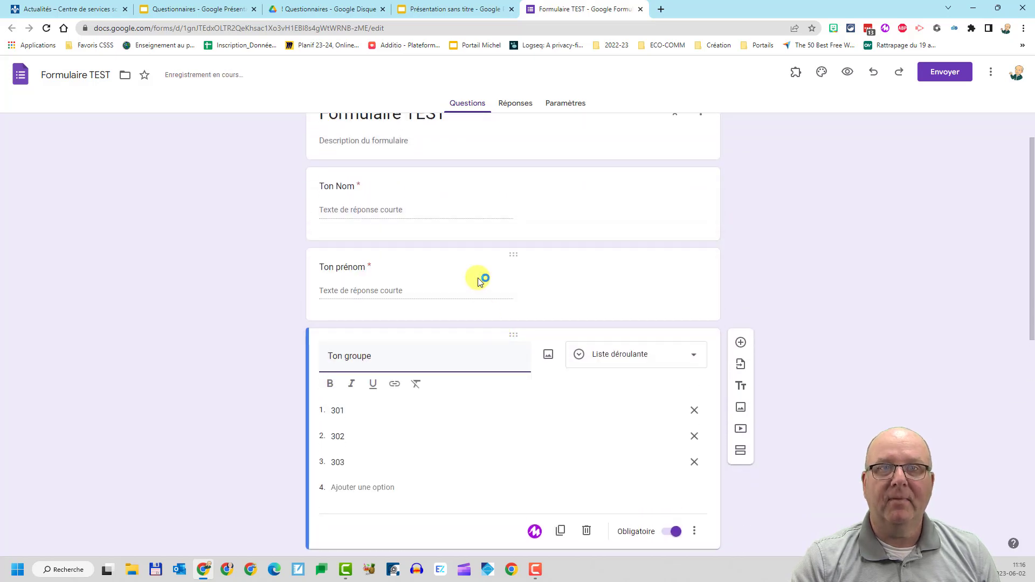
Step: Preview the form, examine the choices offered for "Ton groupe", and close the preview
scroll(478, 281, "up", 1)
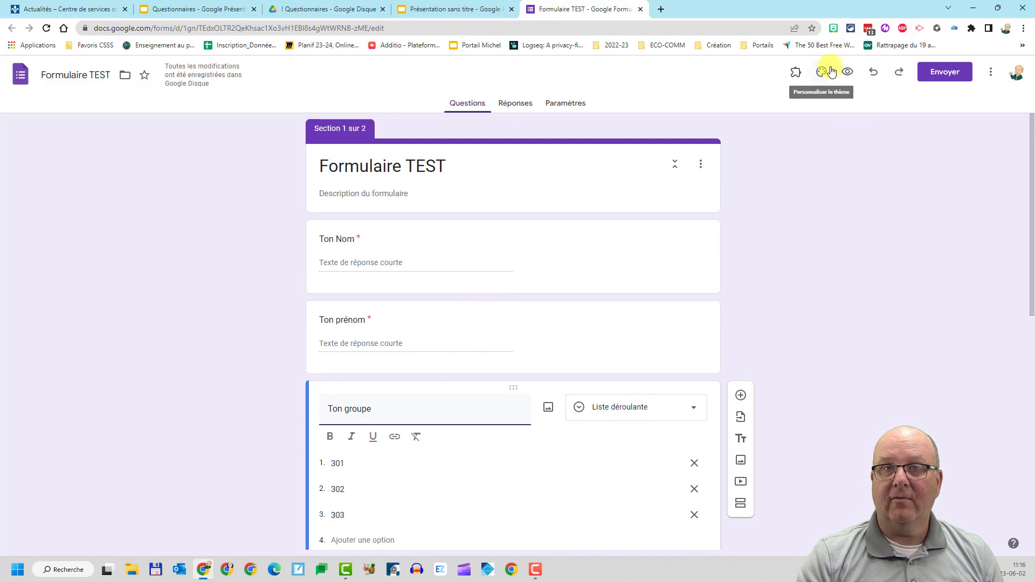
left_click(847, 71)
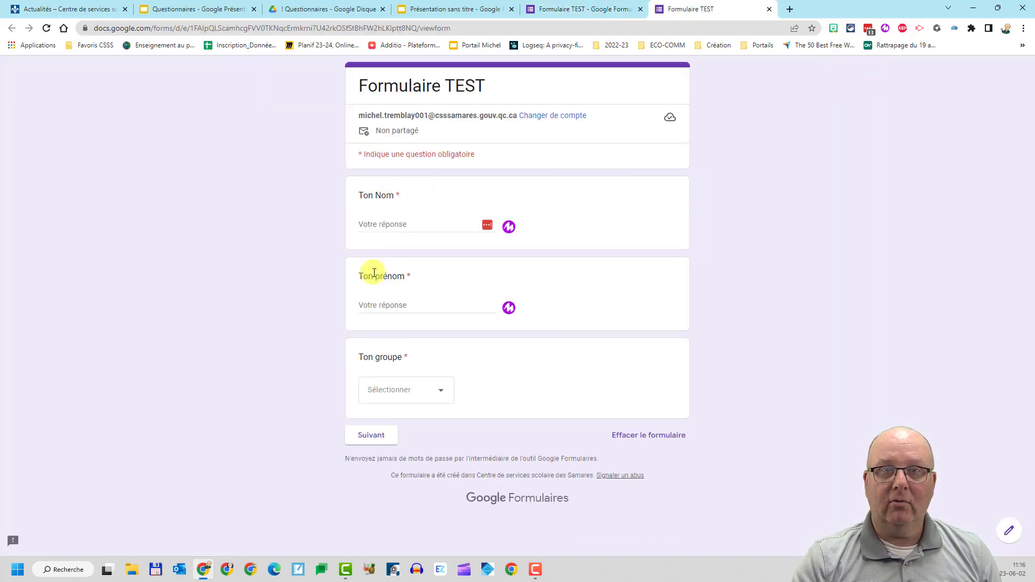
left_click(415, 390)
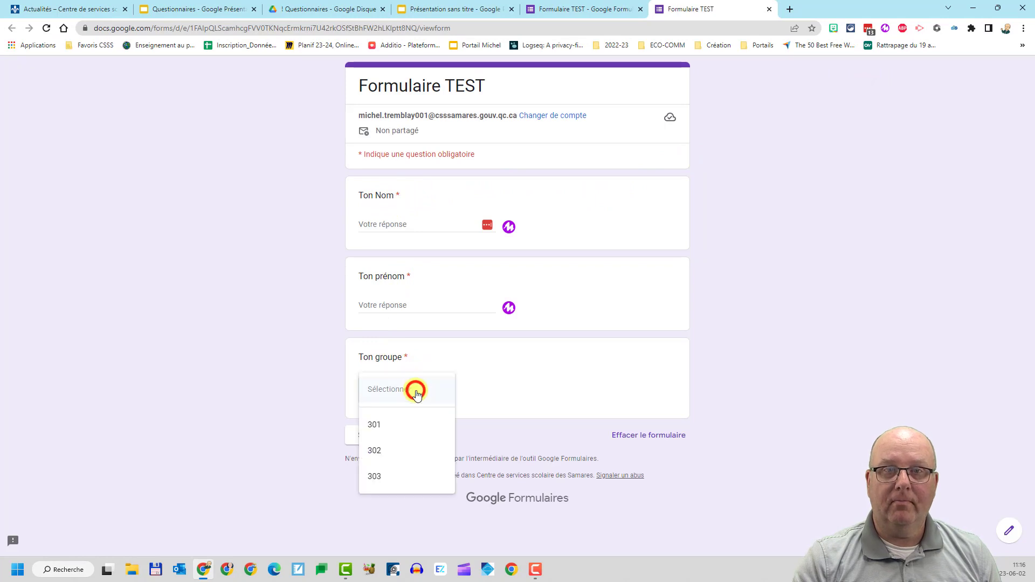
left_click(328, 392)
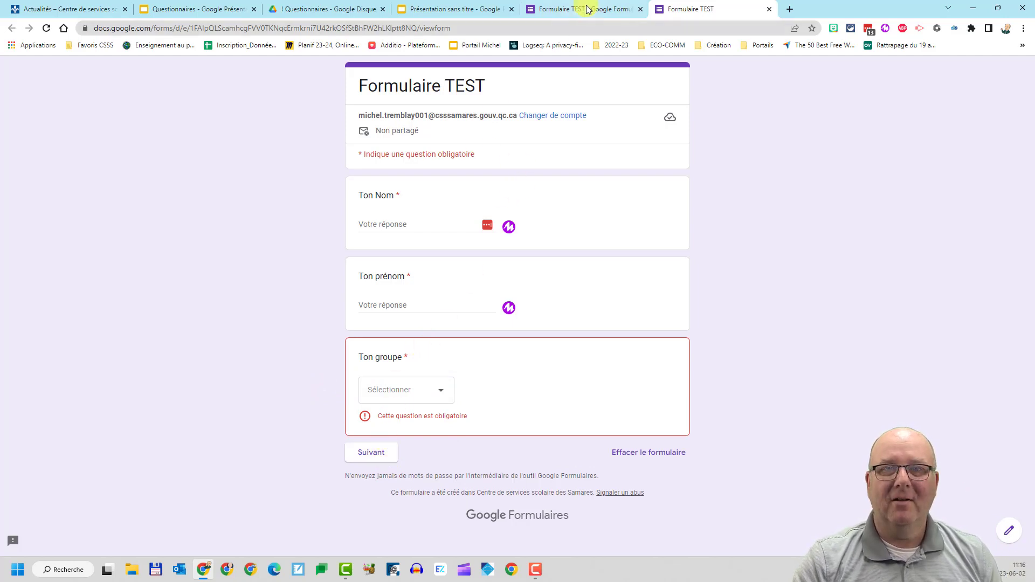
left_click(769, 9)
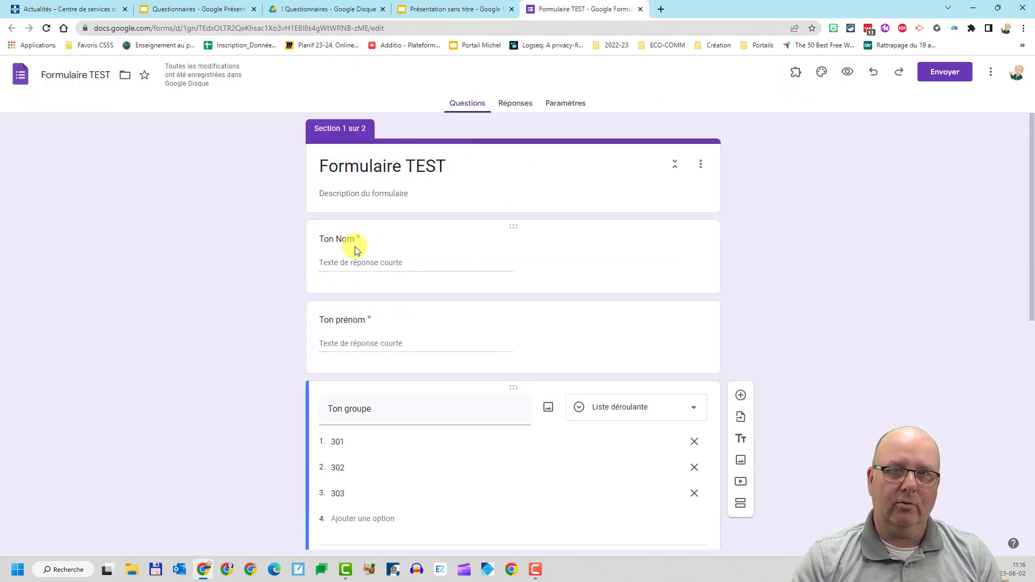
Step: Duplicate Question 1 in section 2 and move the copy below Question 2
scroll(361, 367, "down", 2)
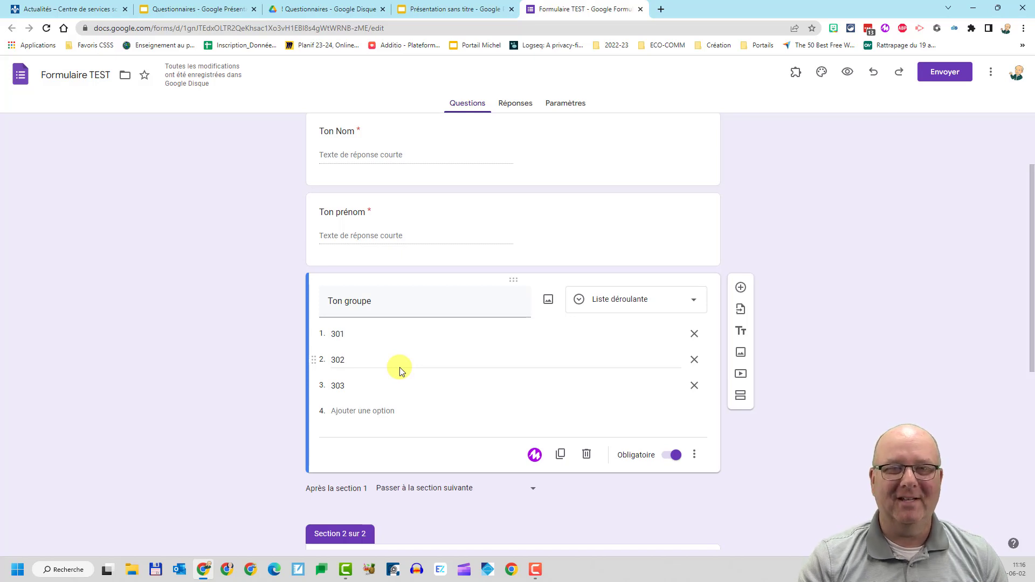
scroll(464, 404, "down", 7)
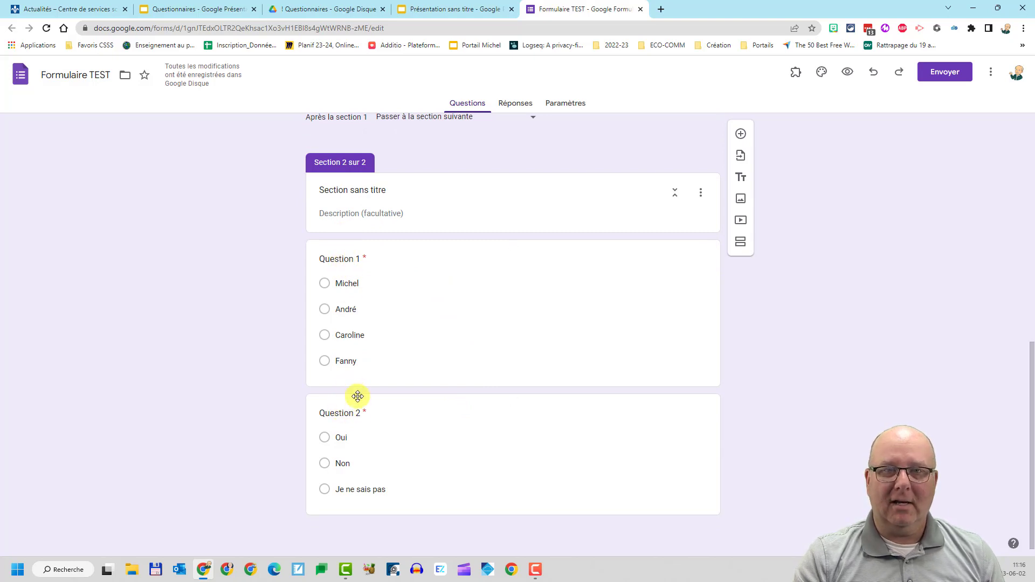
left_click(571, 276)
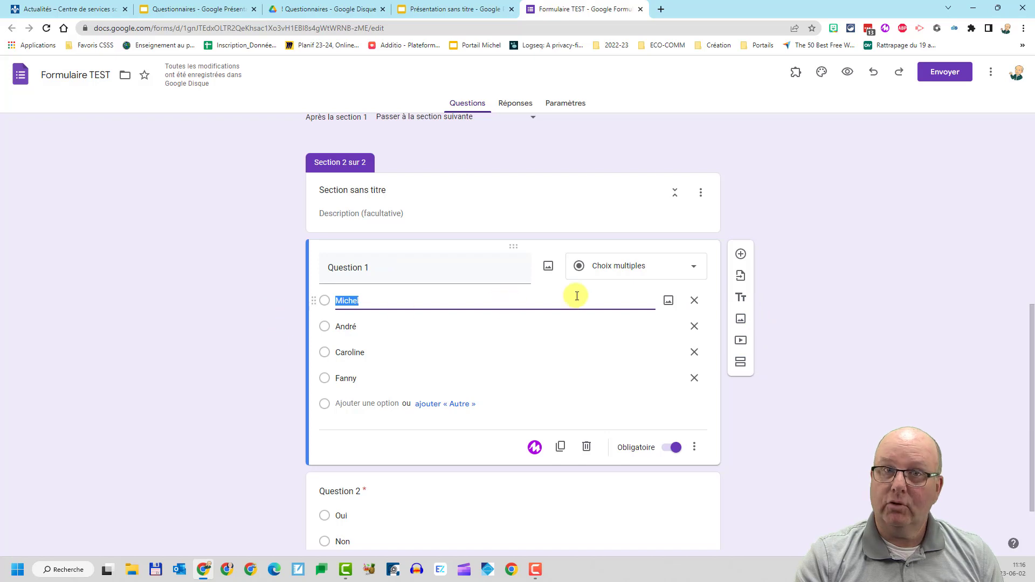
left_click(560, 447)
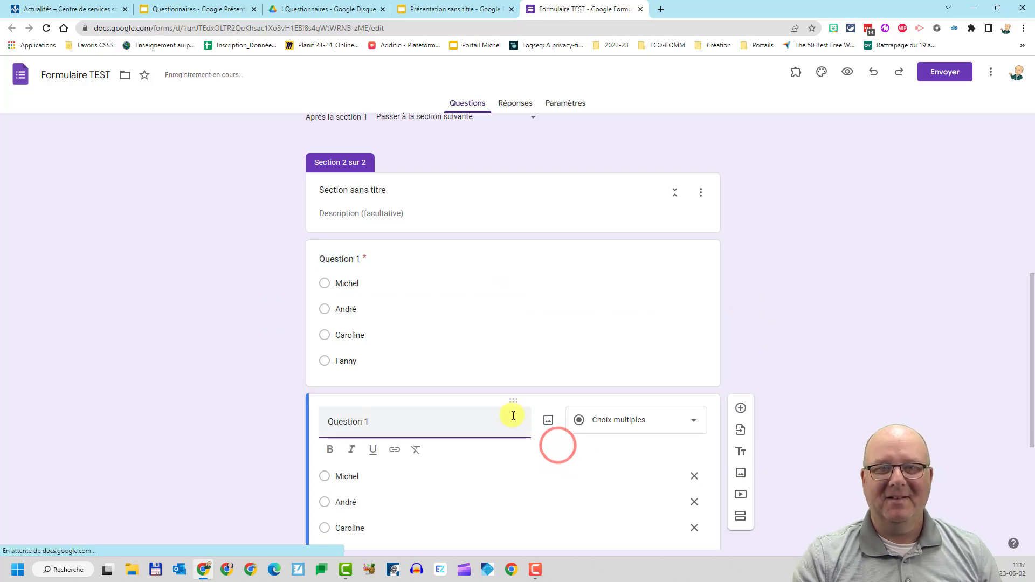
scroll(507, 413, "up", 5)
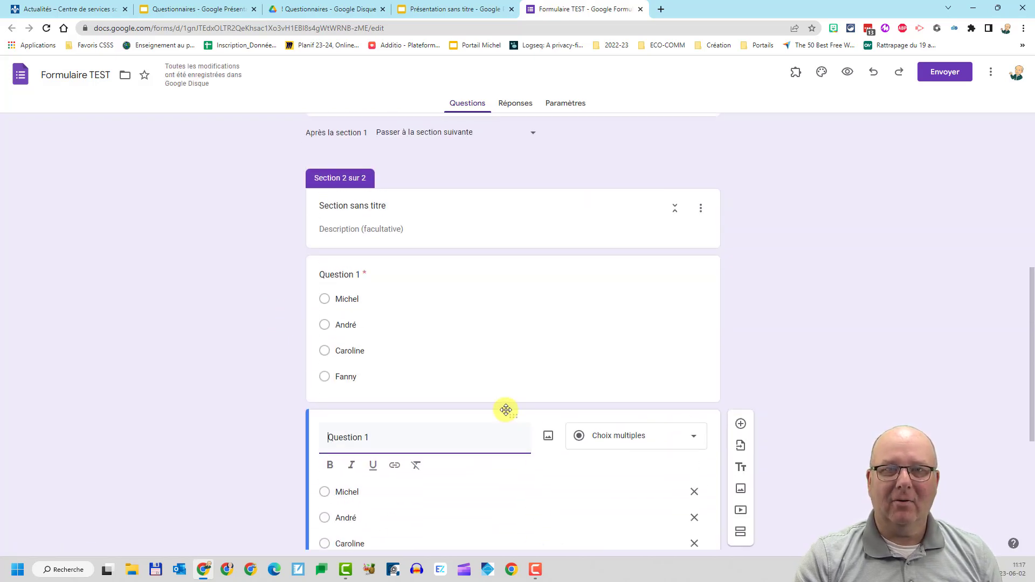
scroll(446, 415, "down", 4)
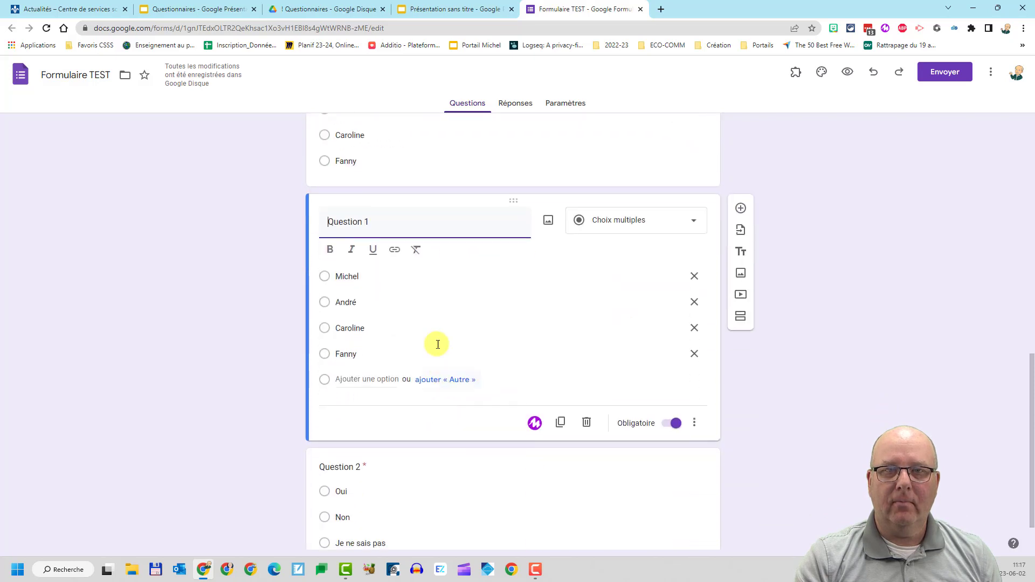
left_click_drag(510, 382, 506, 429)
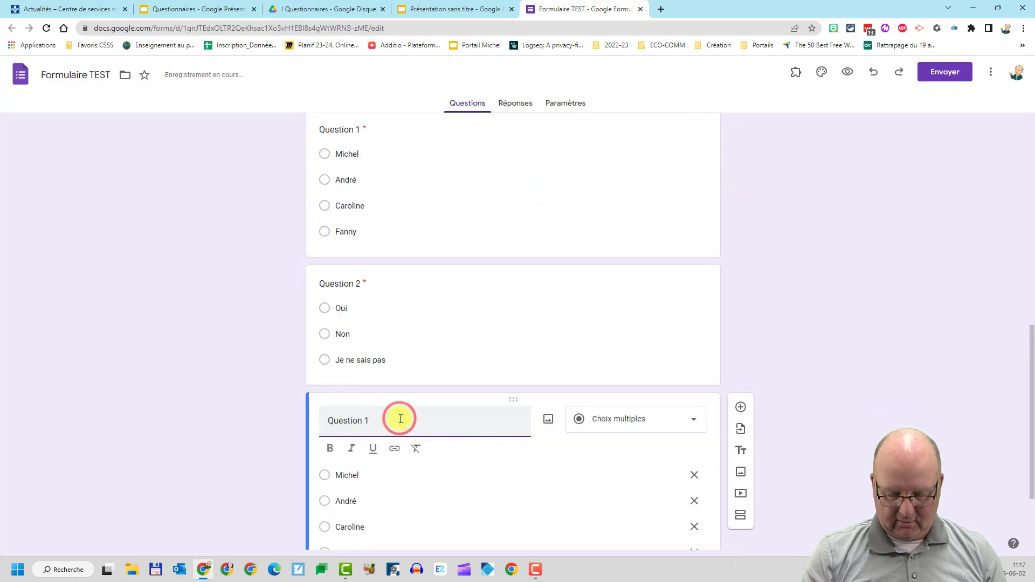
Step: Rename the copied question at the end of section 2 as "Question 3"
key("BackSpace")
type("3")
left_click(244, 359)
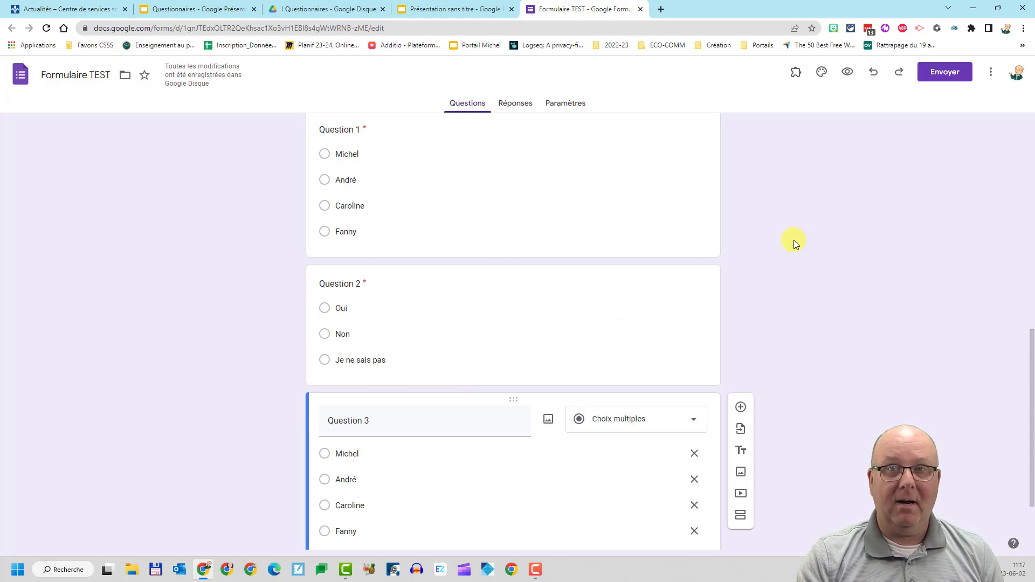
Step: In the form's response settings, set the collection of e-mail addresses to "Vérifiées"
left_click(565, 103)
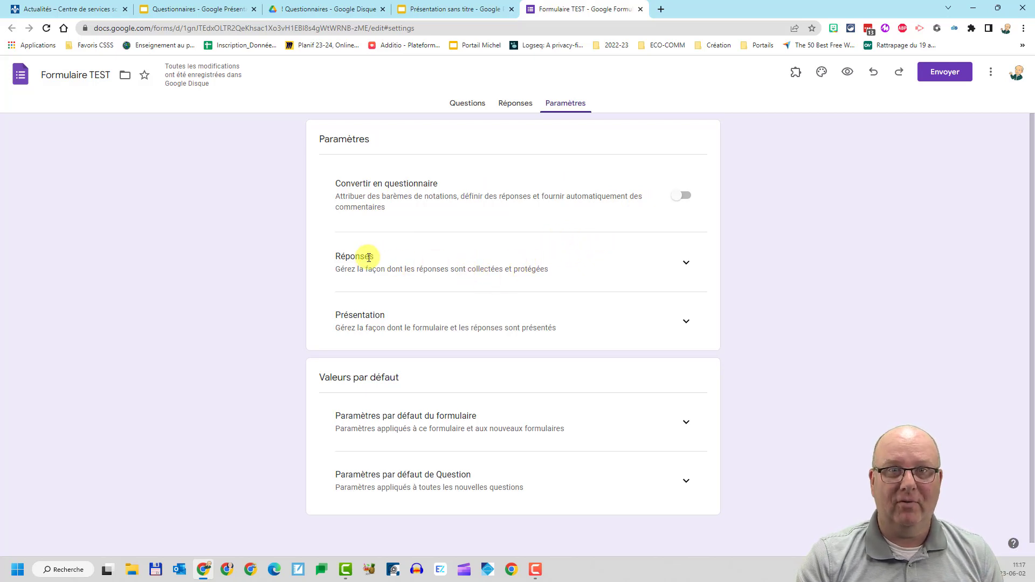
left_click(685, 262)
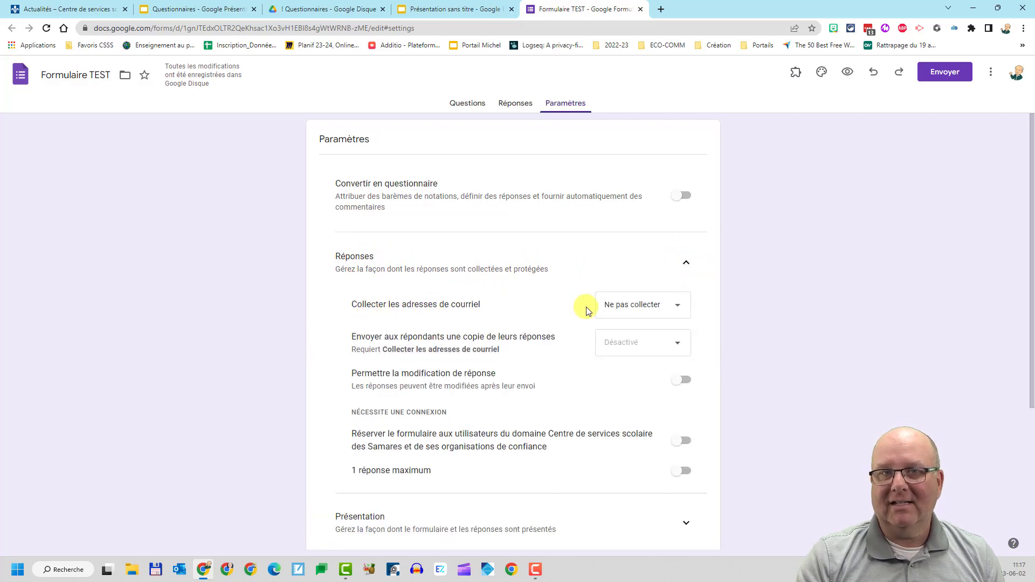
left_click(615, 311)
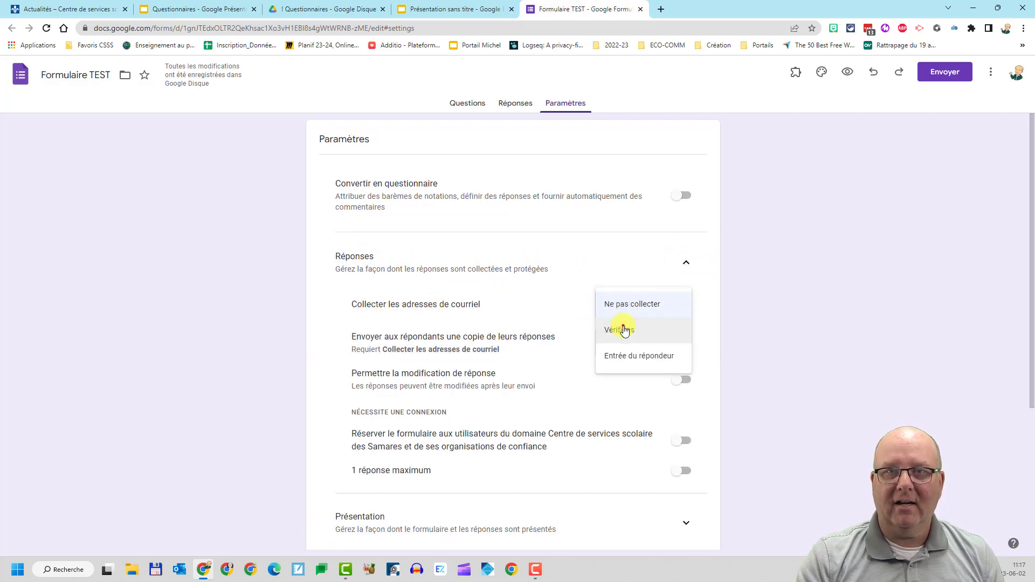
left_click(621, 326)
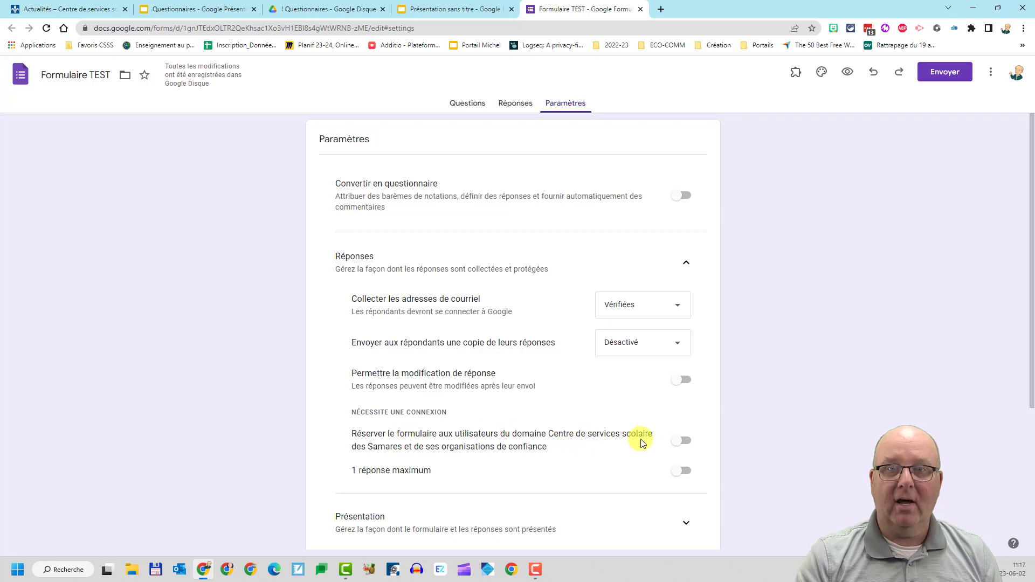
Step: Restrict the form to users of the Centre de services scolaire des Samares domain and limit it to one response
left_click(680, 441)
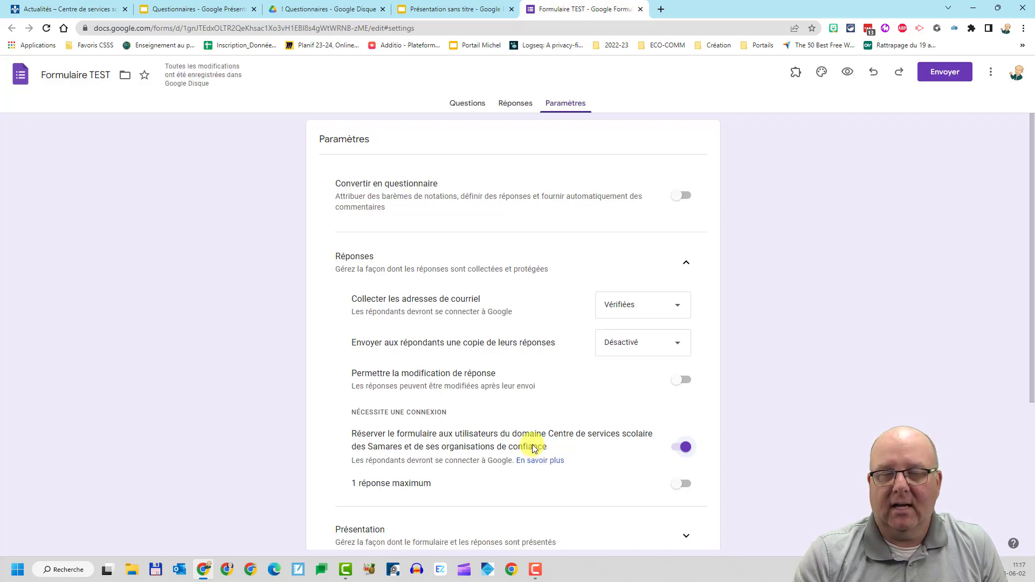
scroll(531, 446, "down", 4)
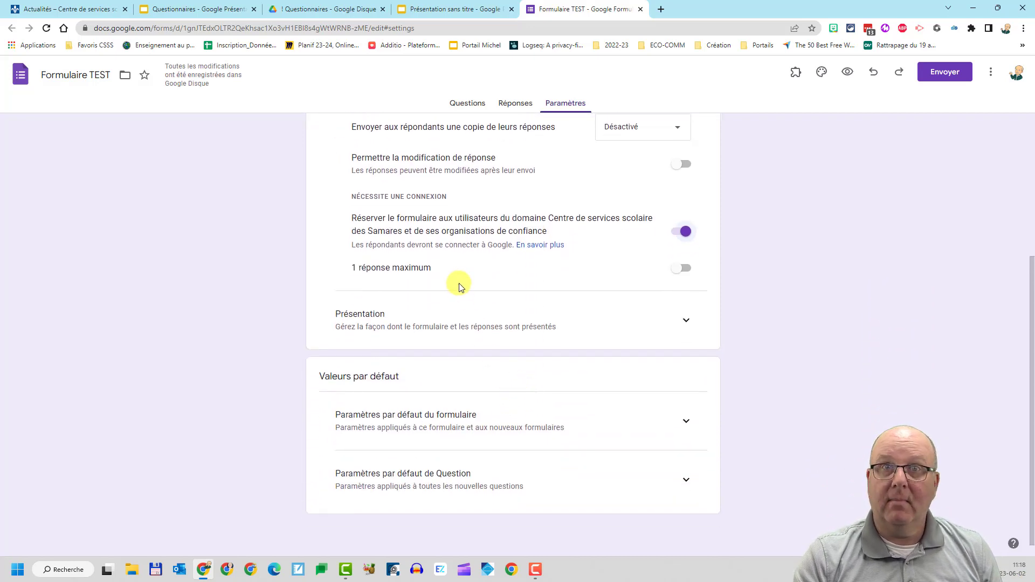
left_click(686, 268)
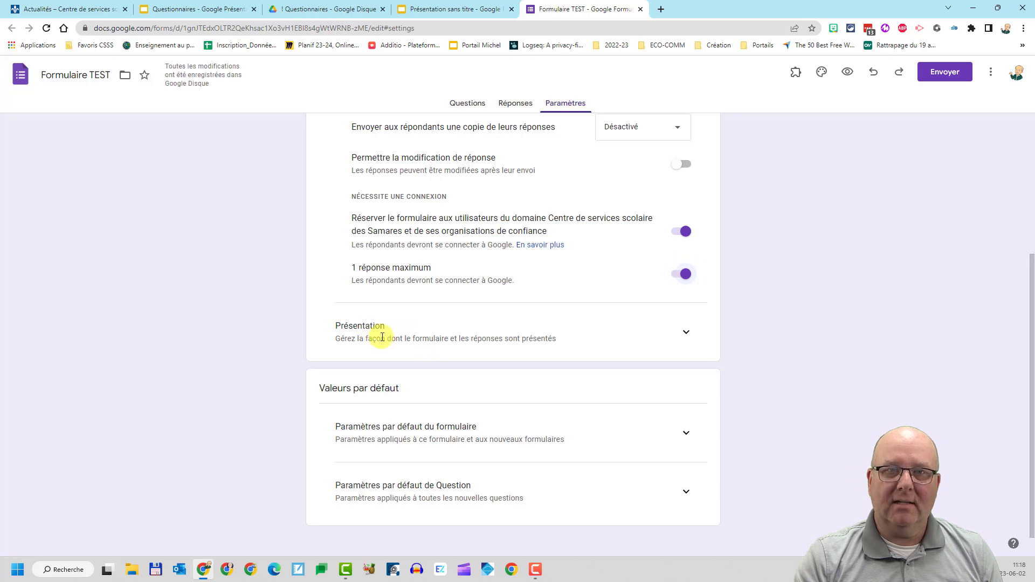
Step: Examine the form's "Présentation" settings and collapse them again
left_click(685, 332)
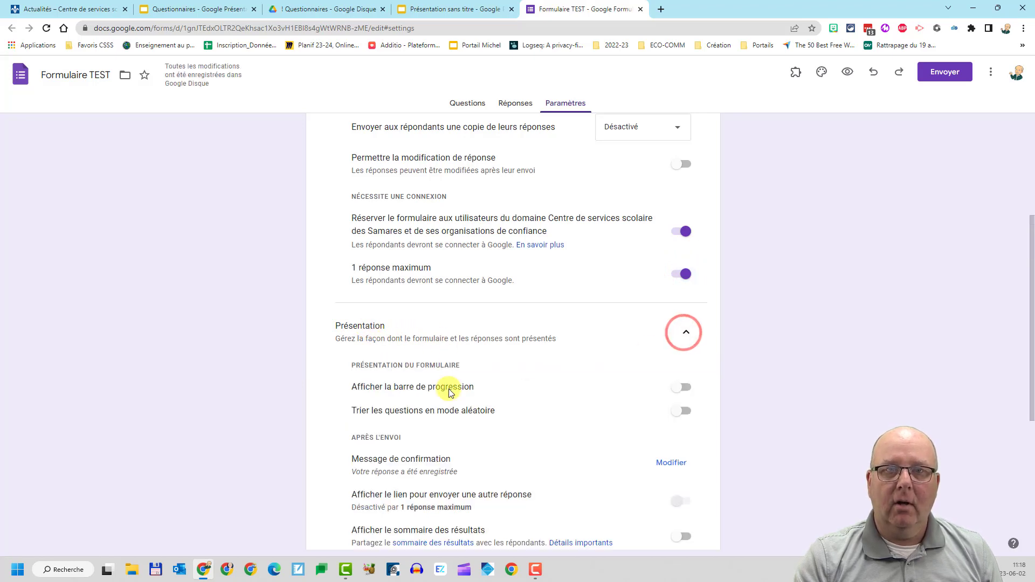
scroll(451, 387, "down", 3)
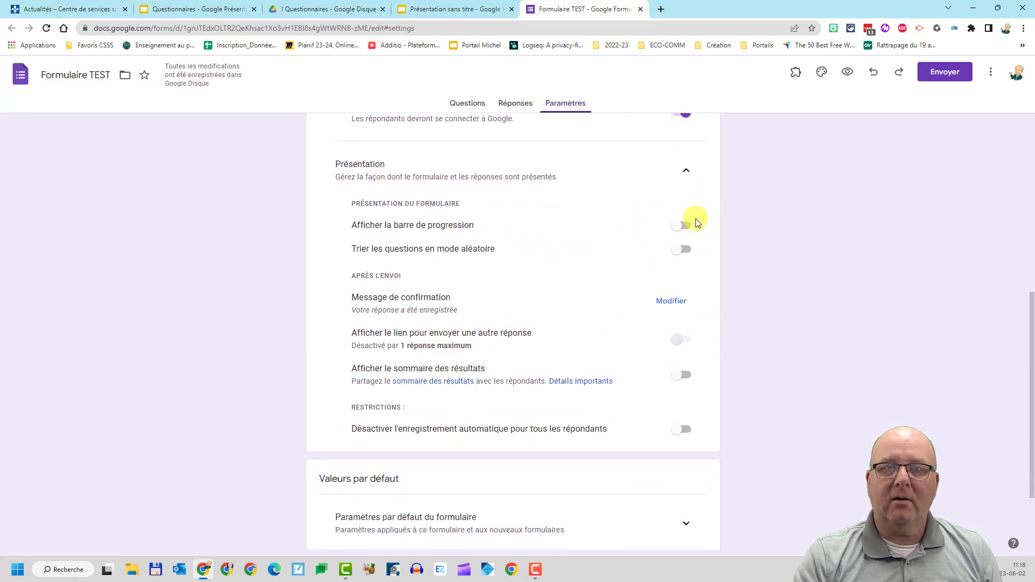
left_click(686, 172)
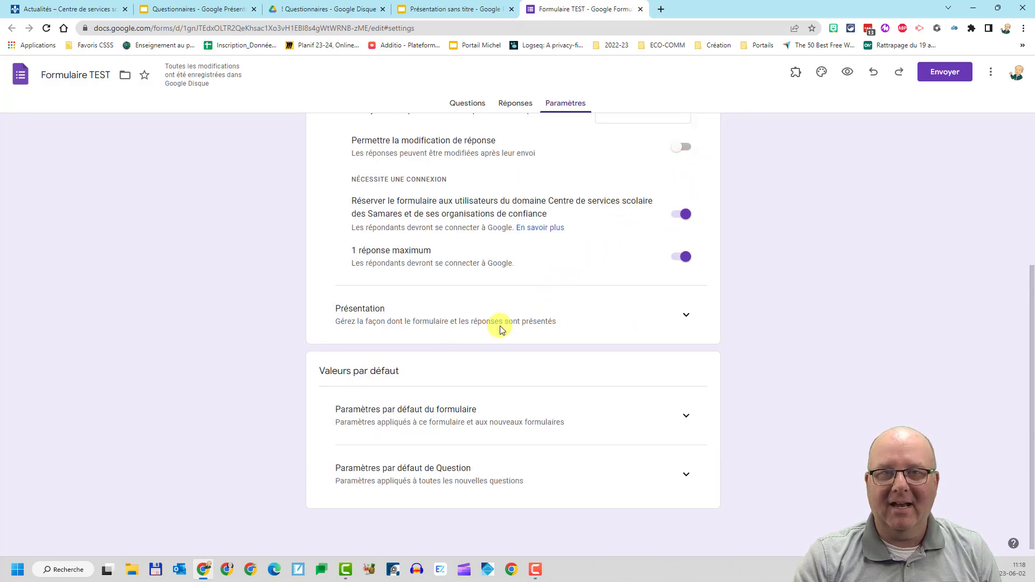
scroll(468, 421, "up", 5)
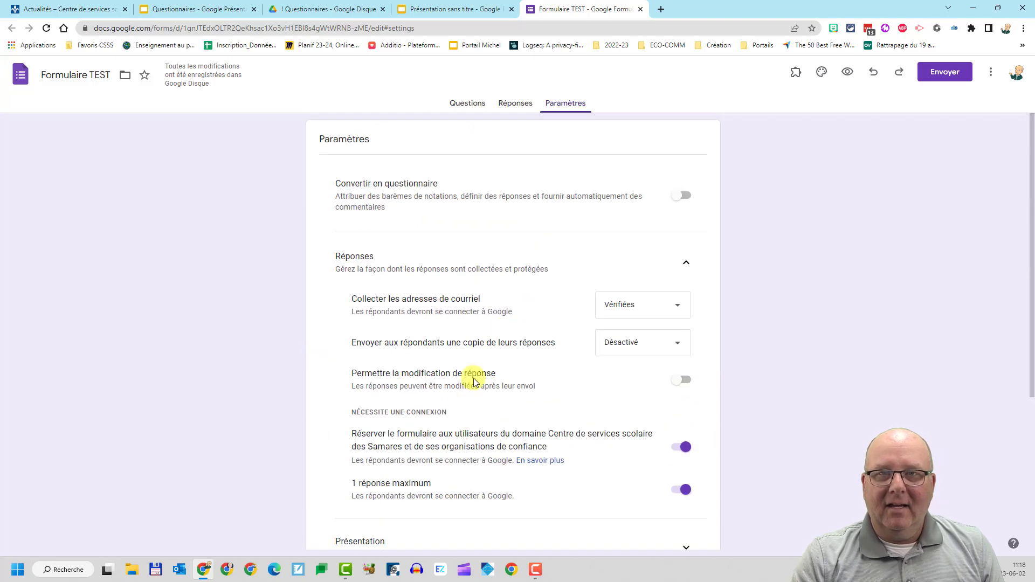
Step: Return to the form's questions and replace the title of section 2 with "Quiz de la semaine 34"
left_click(473, 103)
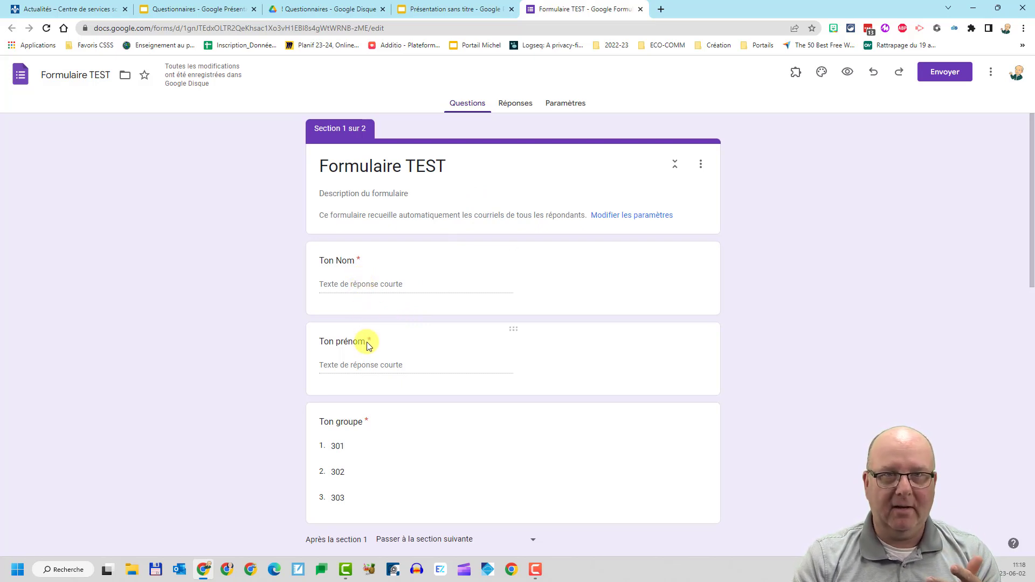
scroll(382, 429, "down", 6)
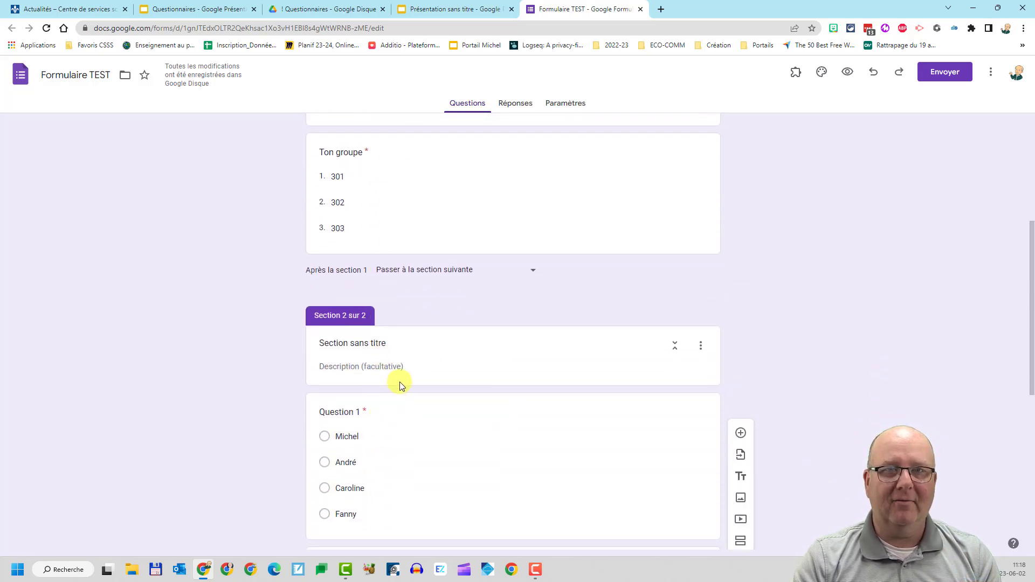
scroll(400, 373, "down", 2)
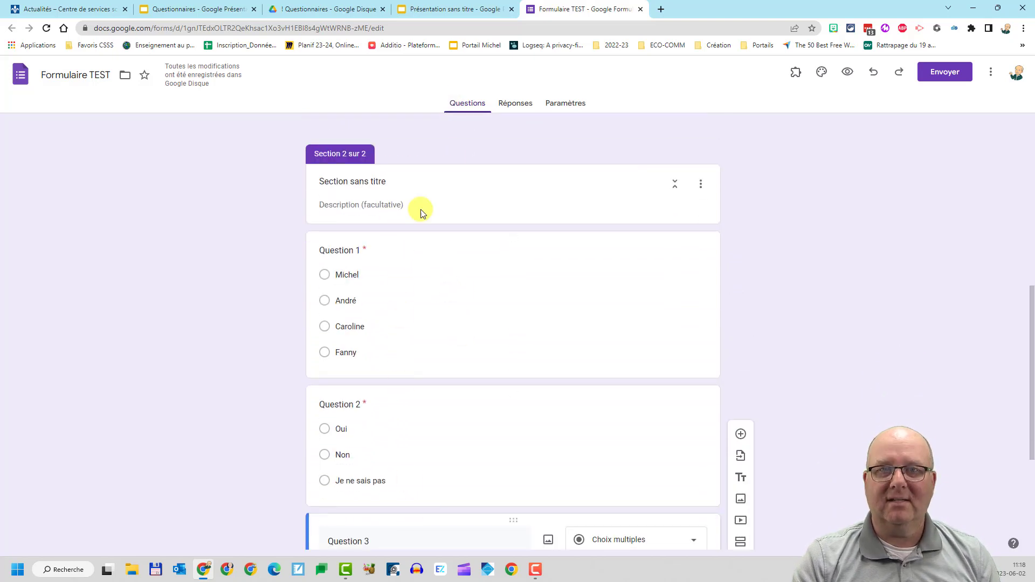
left_click(351, 182)
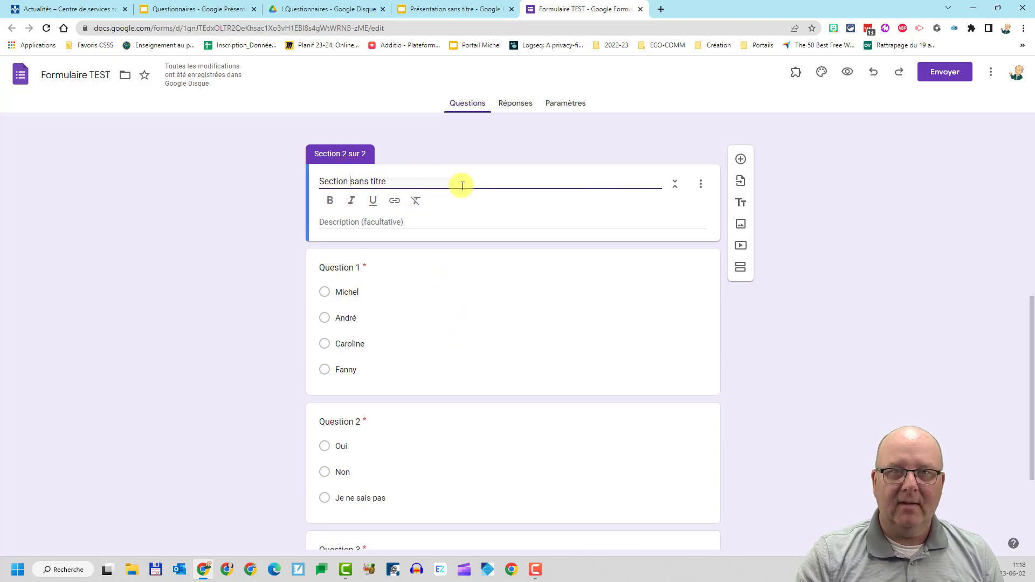
key("BackSpace")
key("BackSpace")
key("BackSpace")
key("BackSpace")
key("BackSpace")
key("BackSpace")
key("BackSpace")
key("BackSpace")
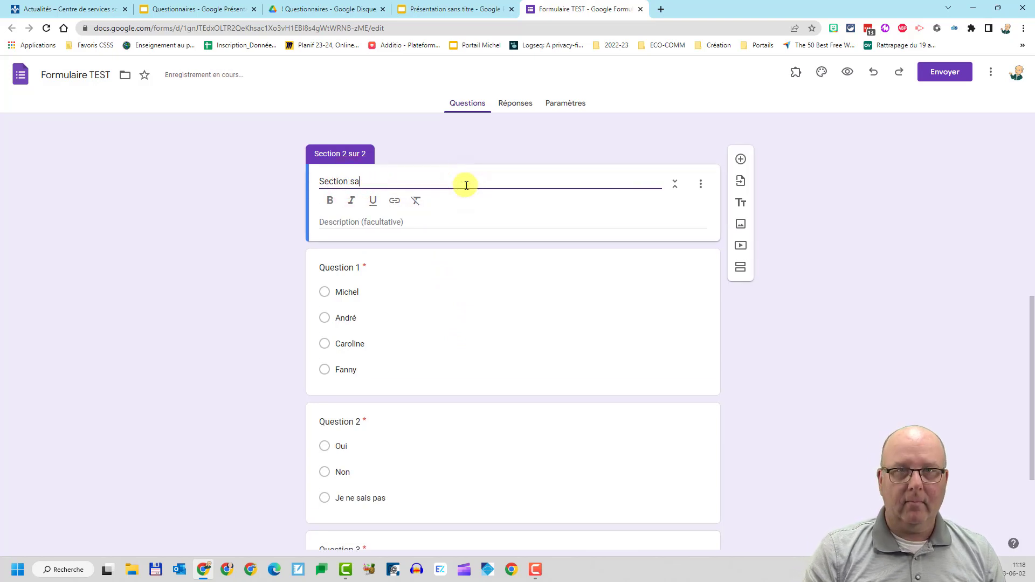
key("BackSpace")
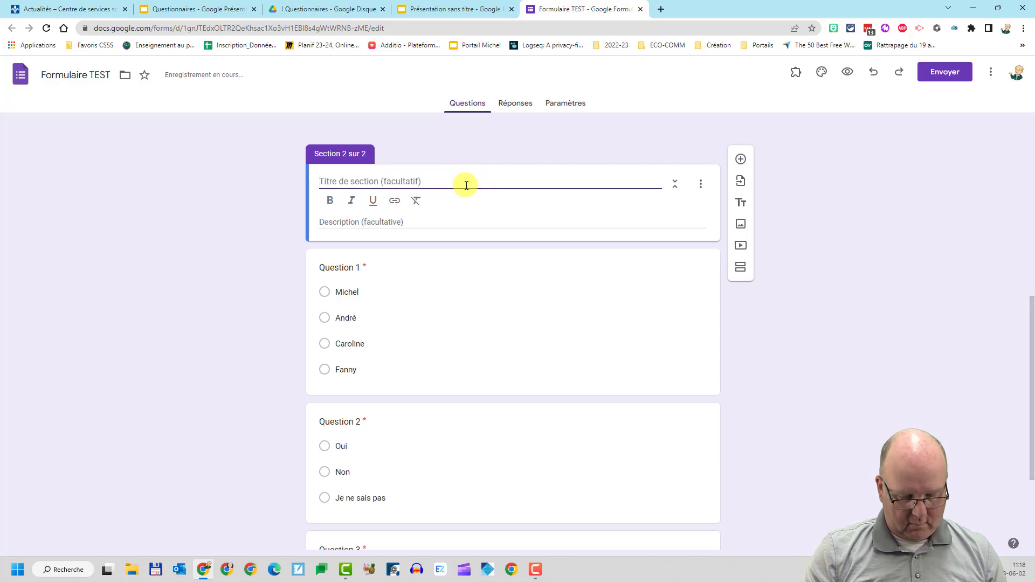
type("Quiz")
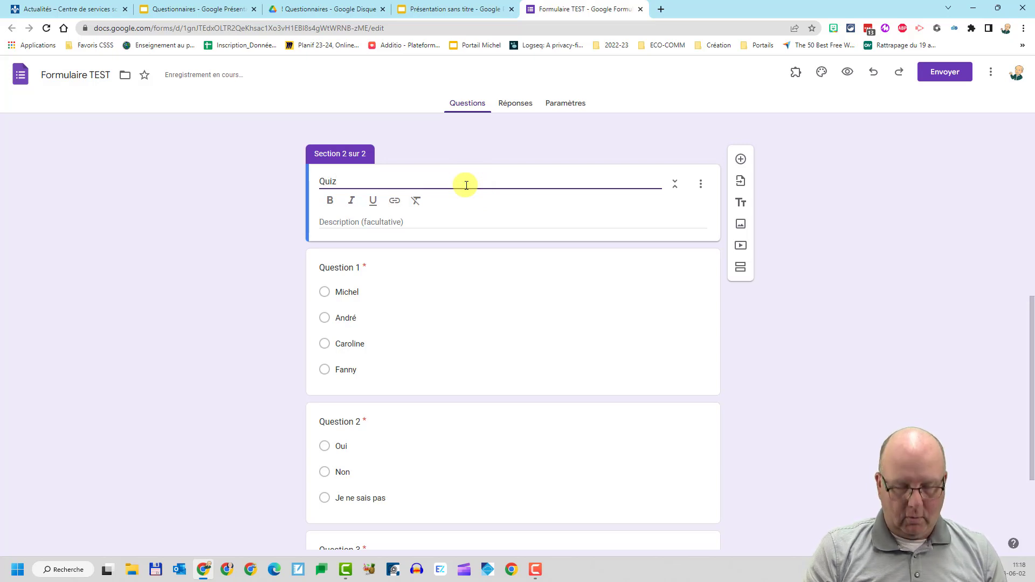
type(" de la semai")
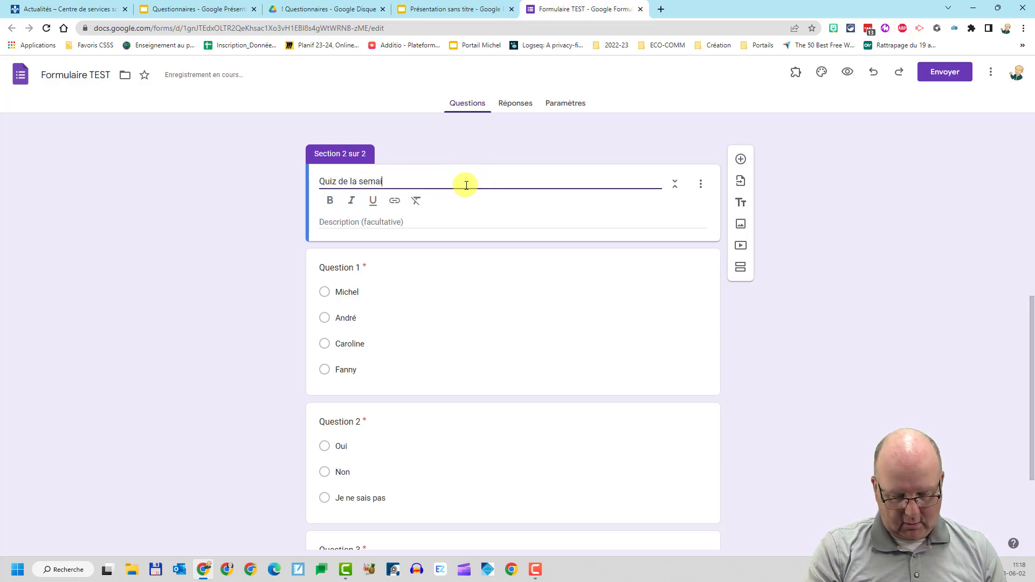
type("ne 34")
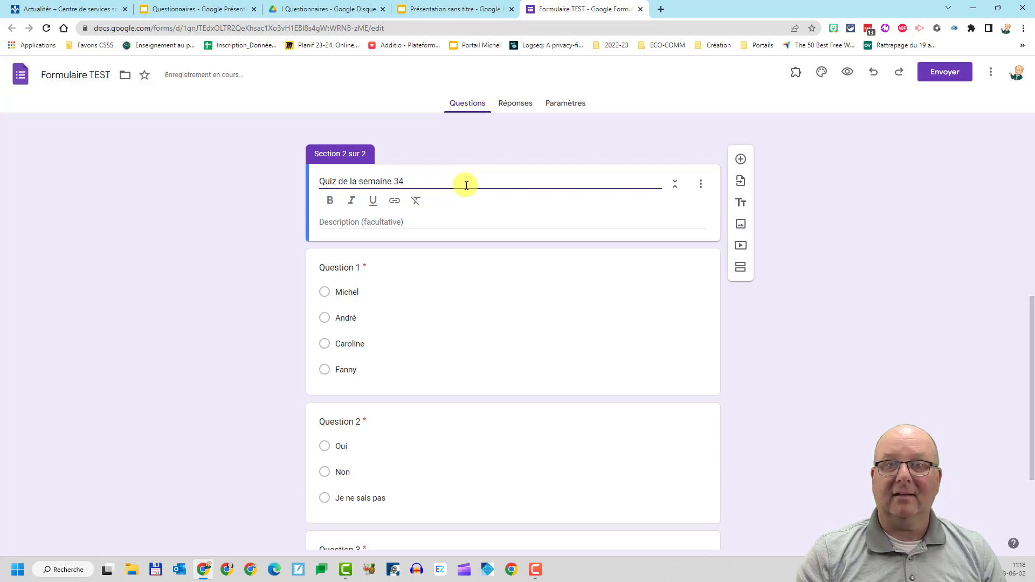
left_click(258, 249)
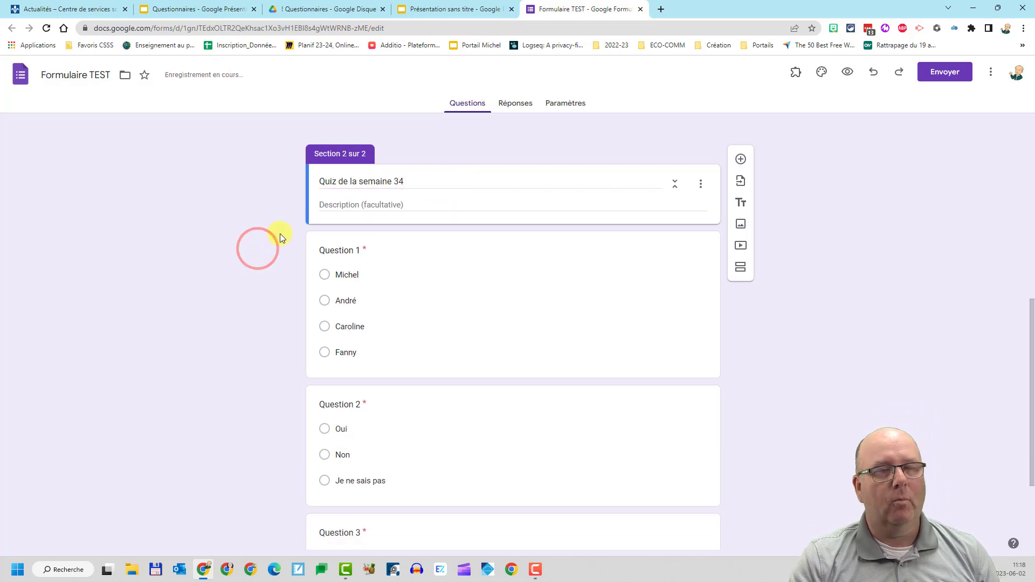
Step: Switch to the untitled Google Slides presentation and enter "Semaine 34" as the subtitle of the "Formulaire TEST" title slide
left_click(438, 9)
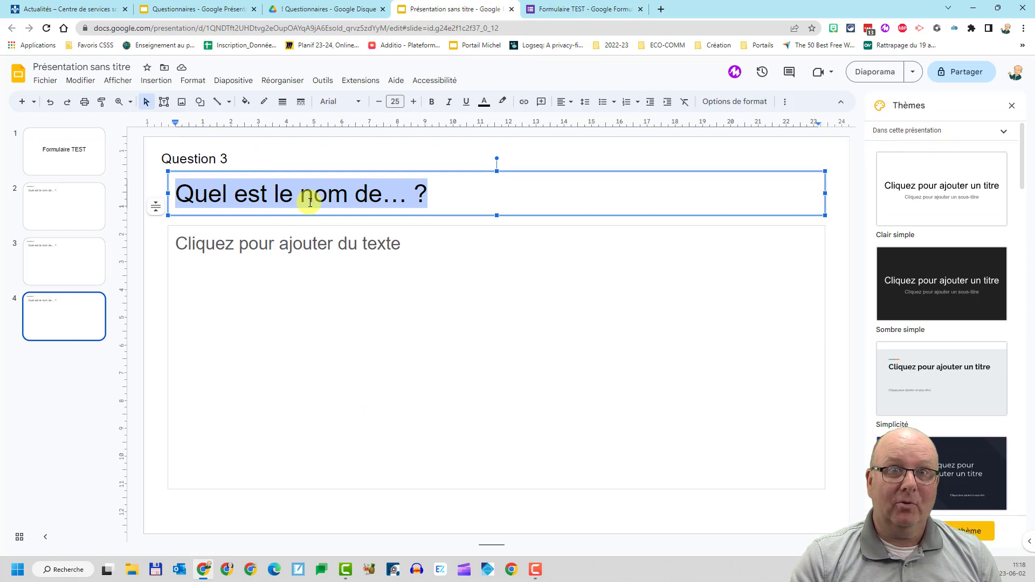
left_click(88, 161)
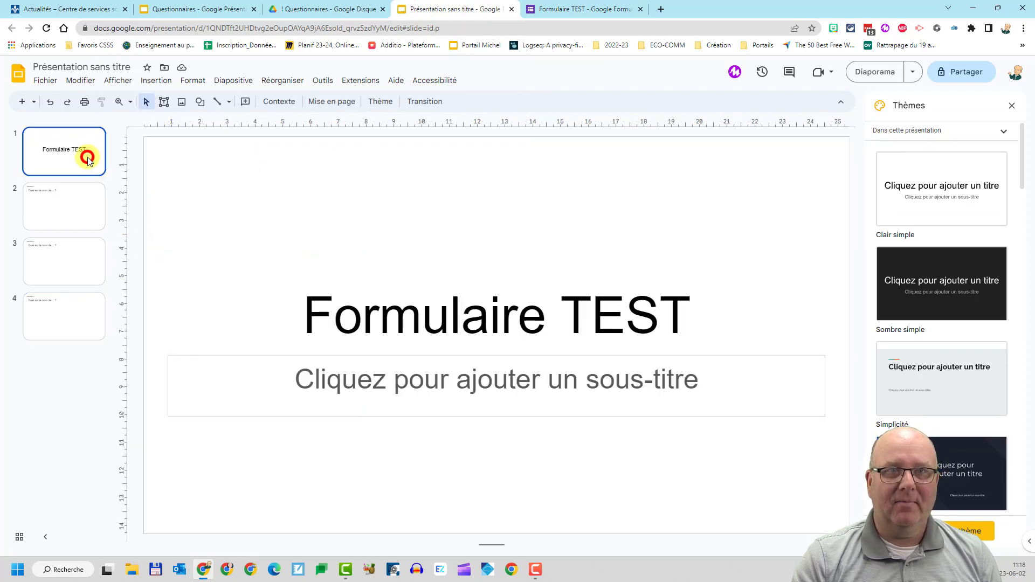
left_click(513, 380)
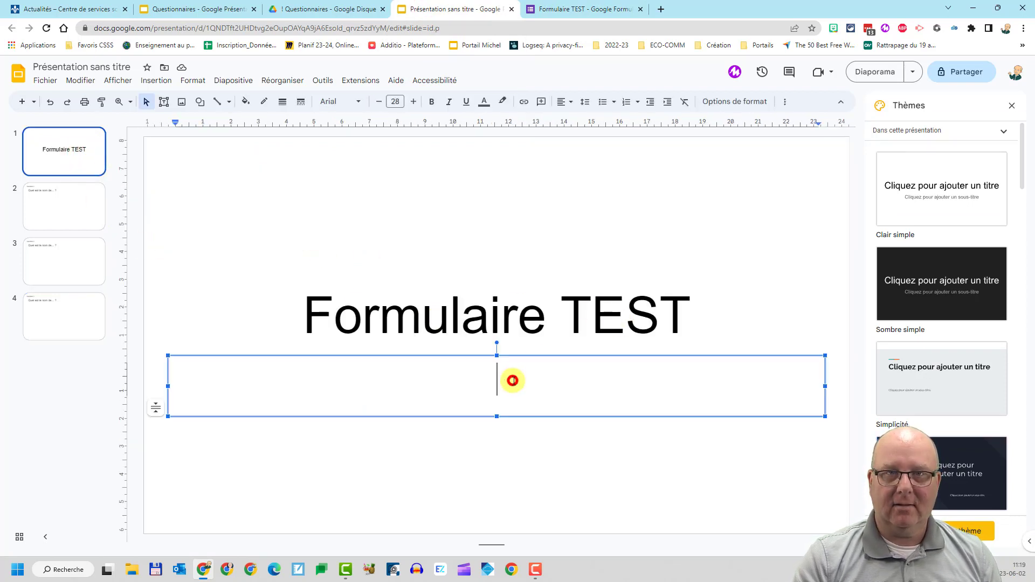
type("Semaine")
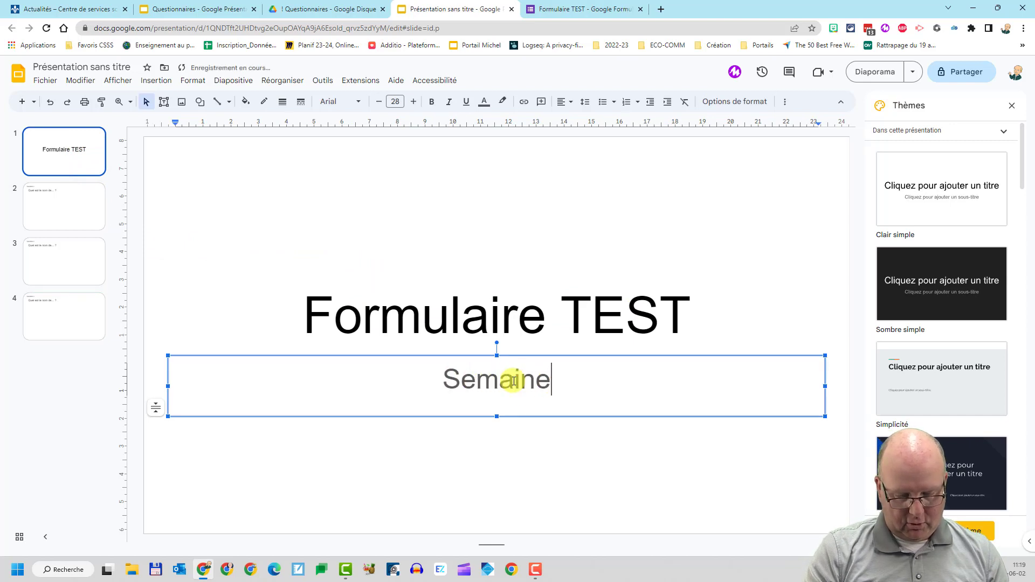
type(" 34")
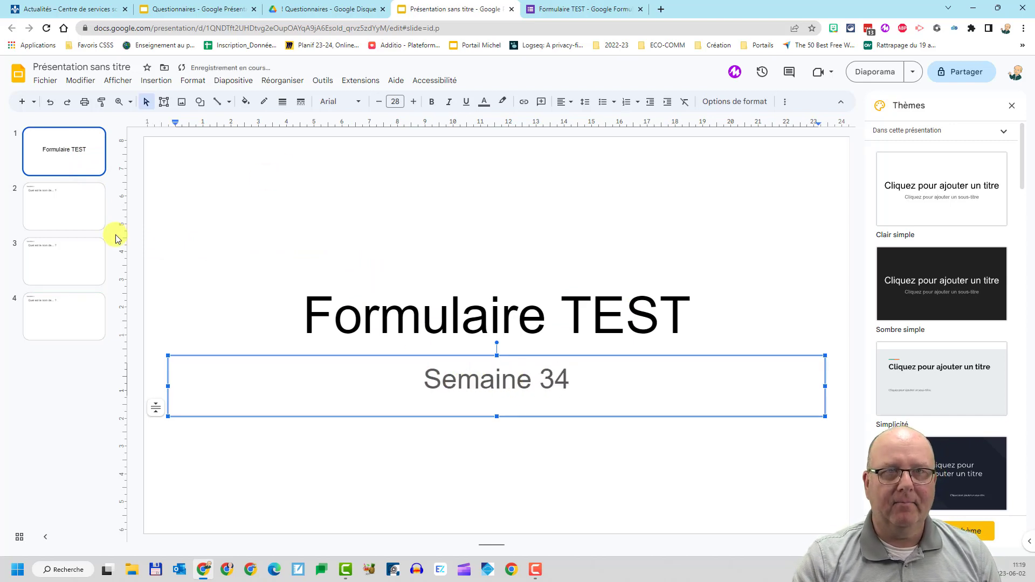
left_click(81, 179)
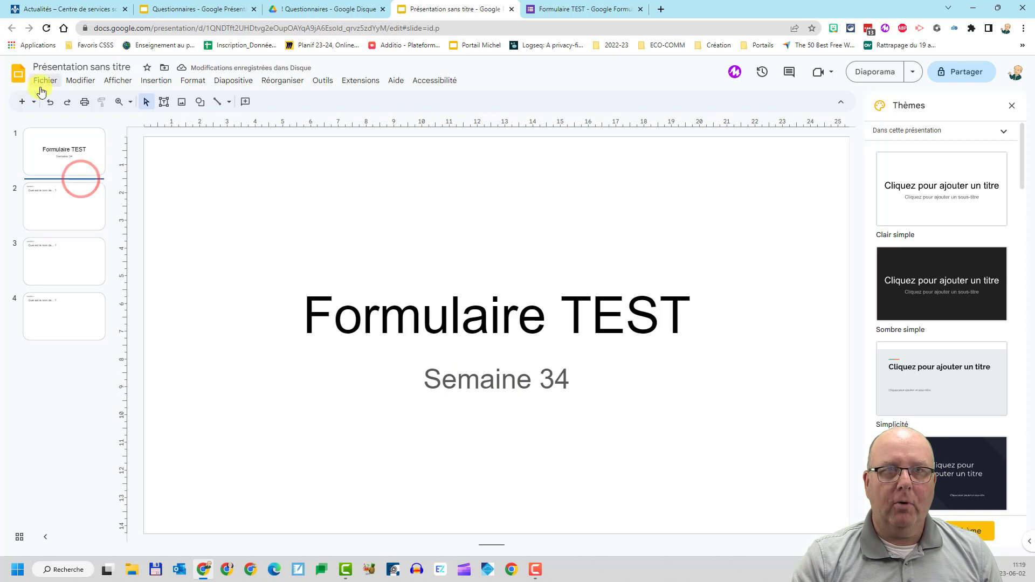
Step: Insert a blank "Vide" slide after the "Formulaire TEST" title slide and start adding Word Art to it
left_click(33, 101)
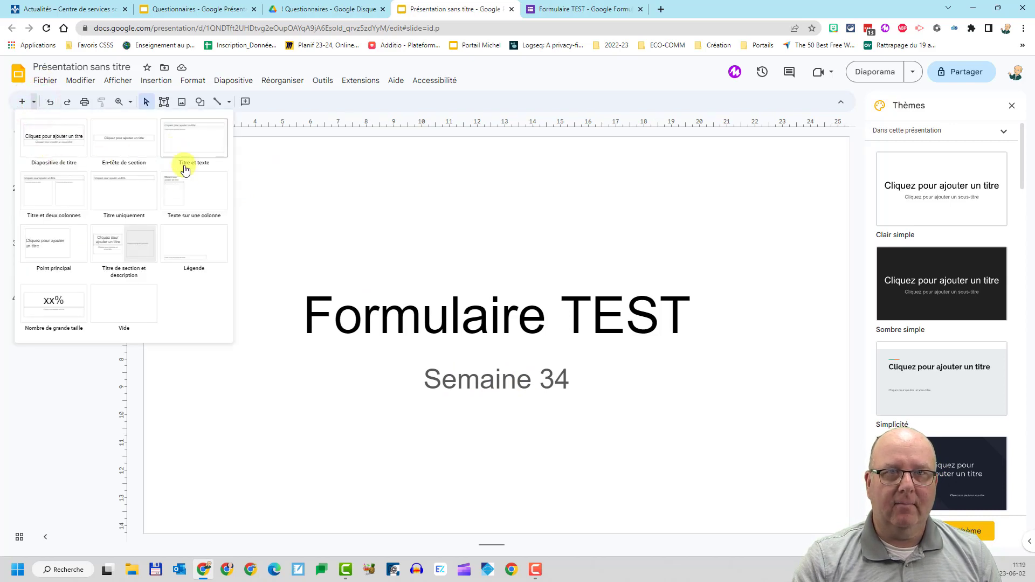
left_click(126, 307)
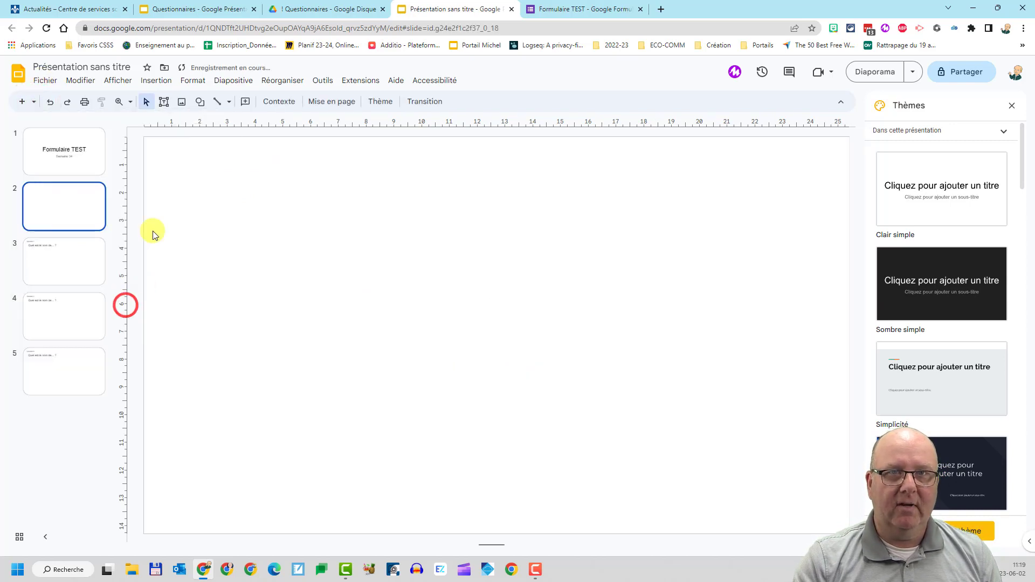
left_click(154, 81)
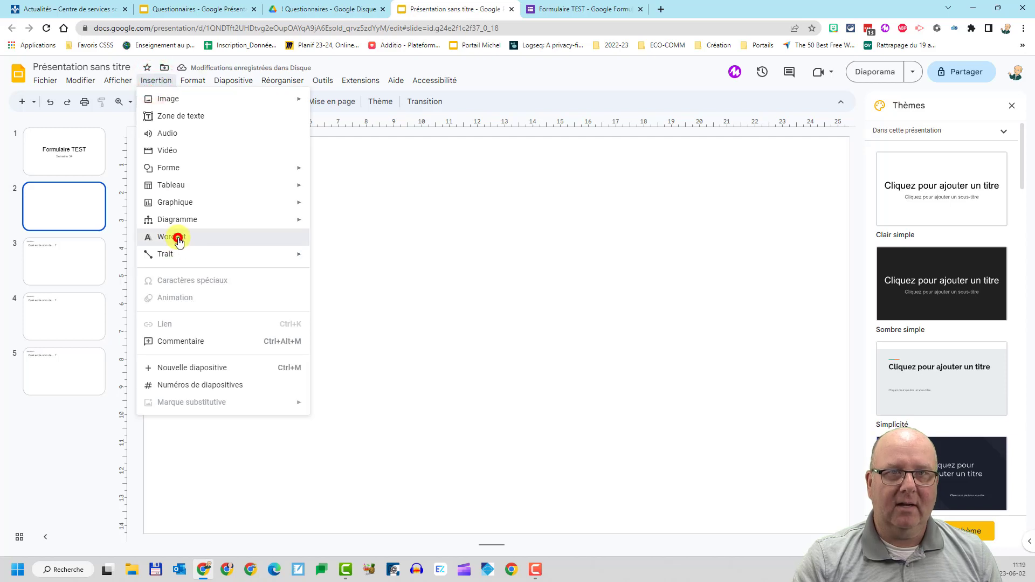
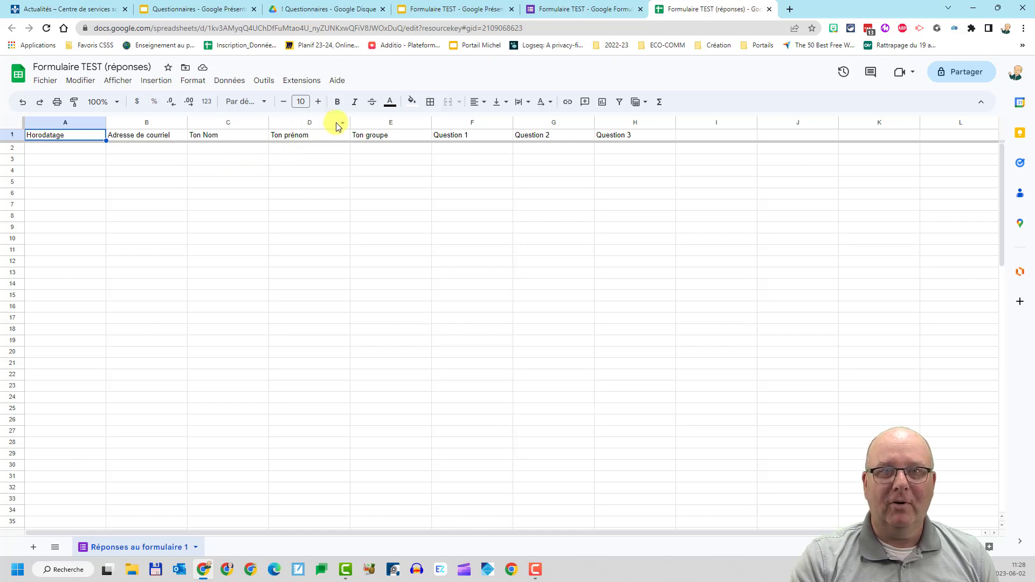
Step: Examine the sorting options for the "Ton groupe" column in the response sheet, and compare the sheet with the presentation and the form's responses
left_click(425, 123)
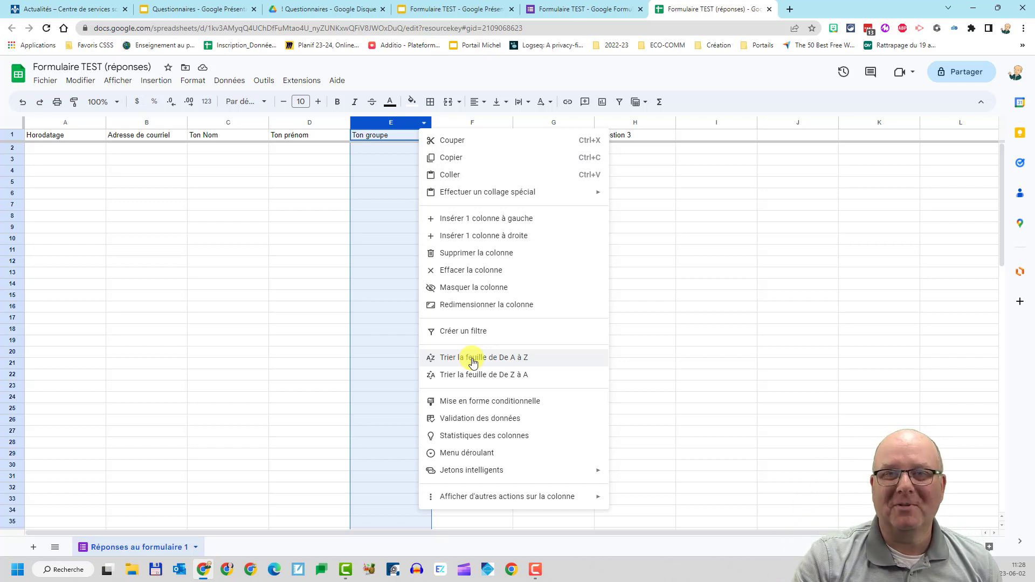
left_click(725, 86)
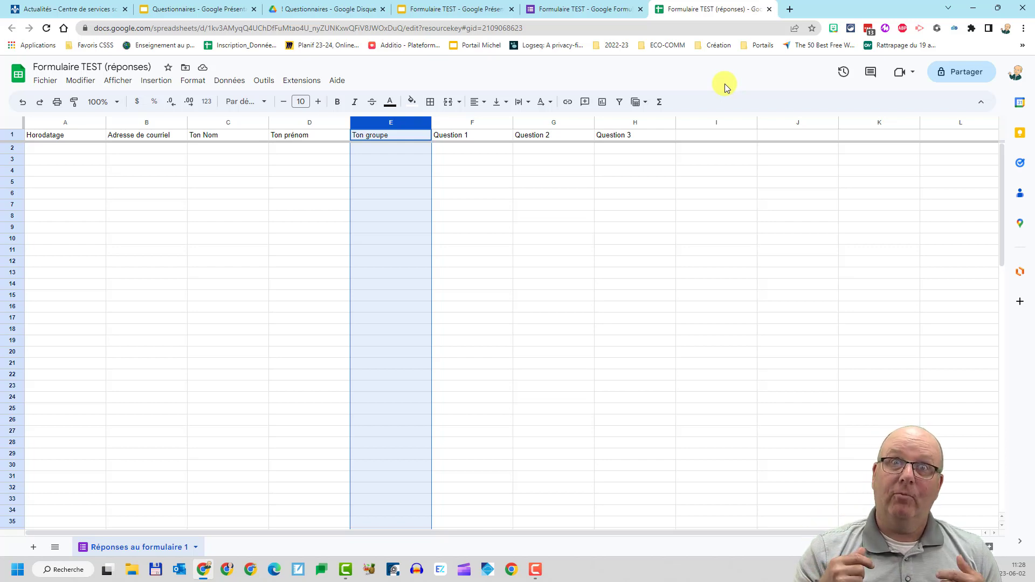
left_click(438, 8)
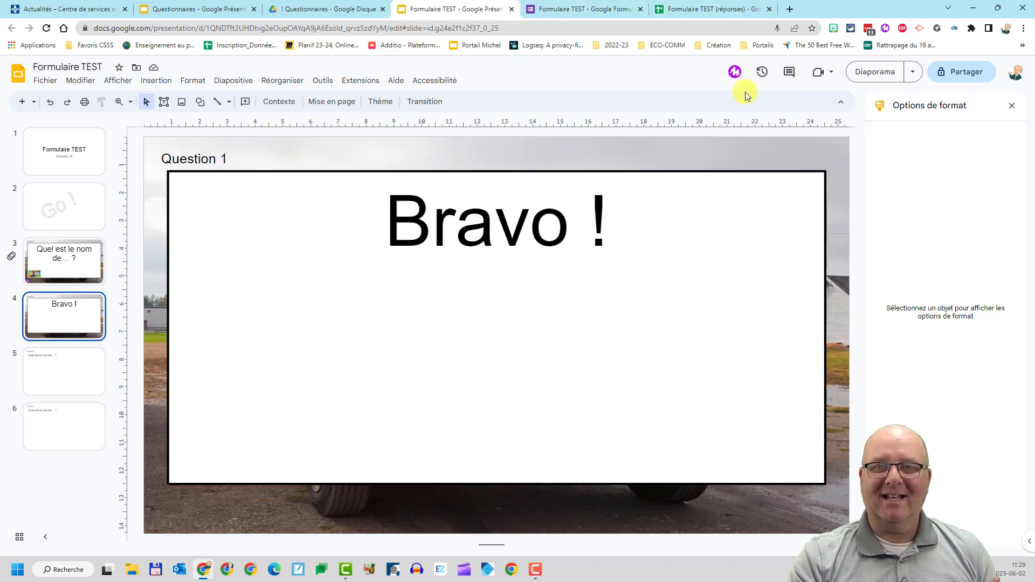
left_click(711, 10)
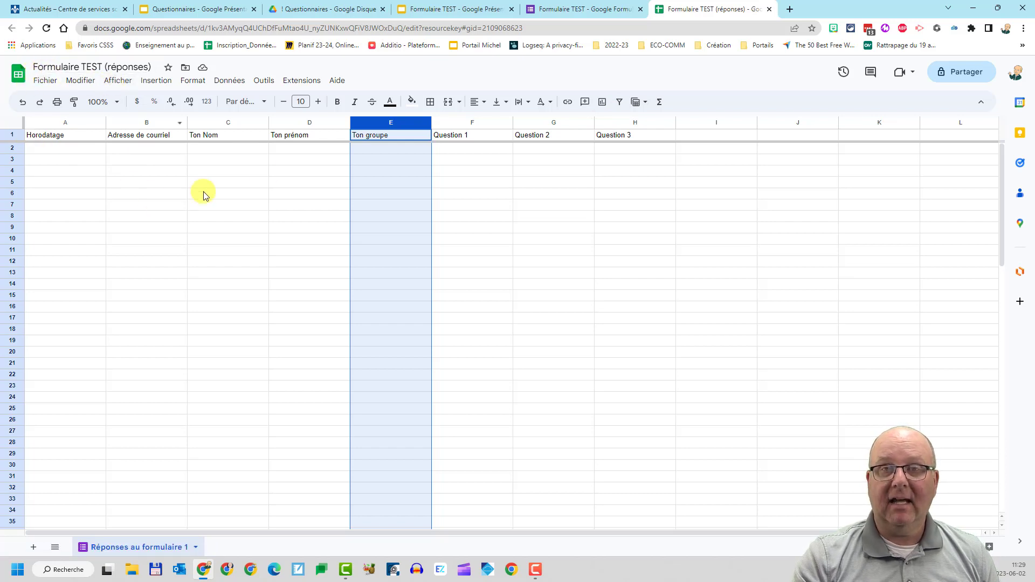
left_click(570, 9)
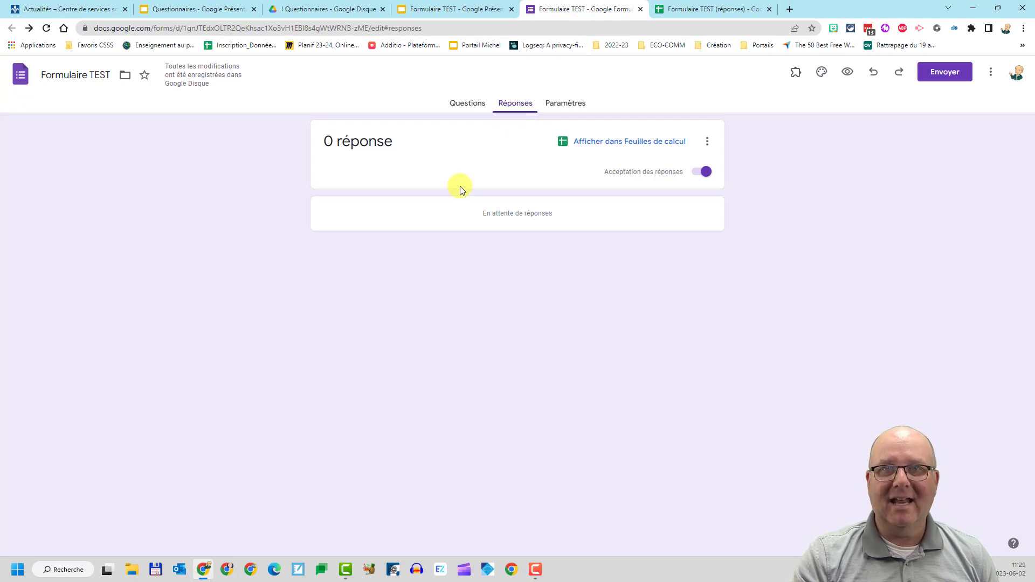
left_click(692, 9)
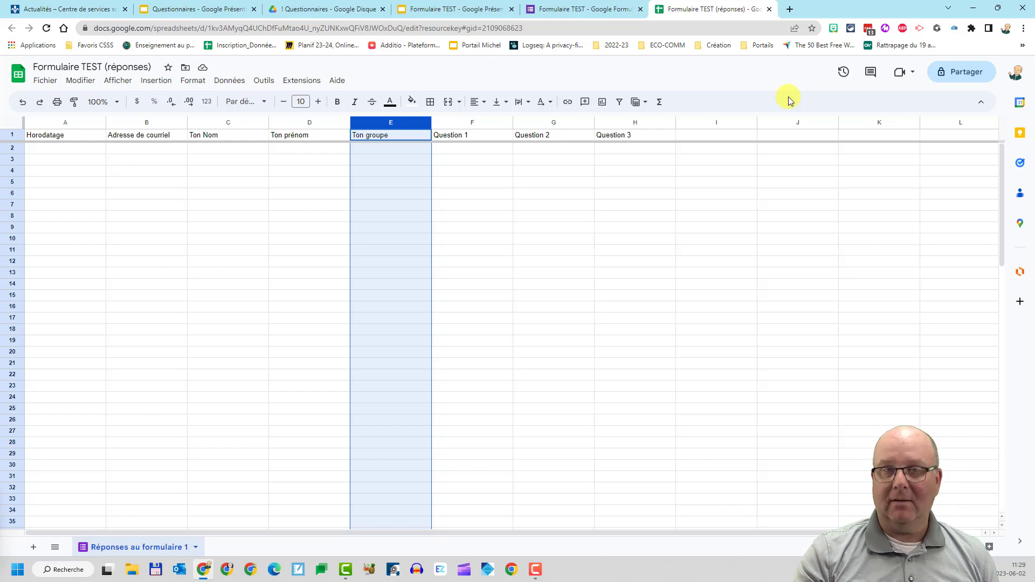
left_click(567, 9)
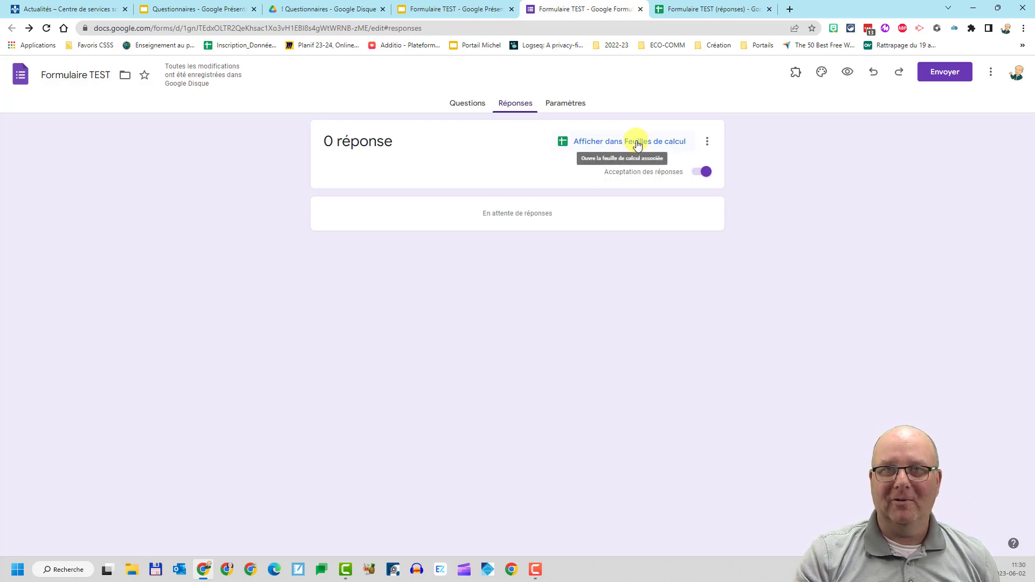
left_click(687, 8)
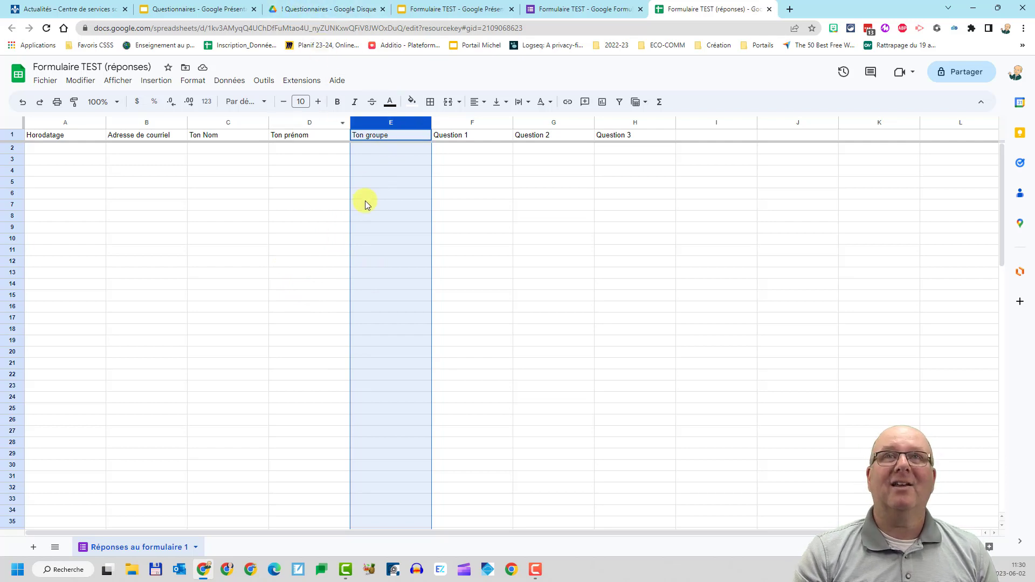
Step: Open the respondent preview of the "Formulaire TEST" form and agree to record the account's e-mail address with the response
left_click(545, 7)
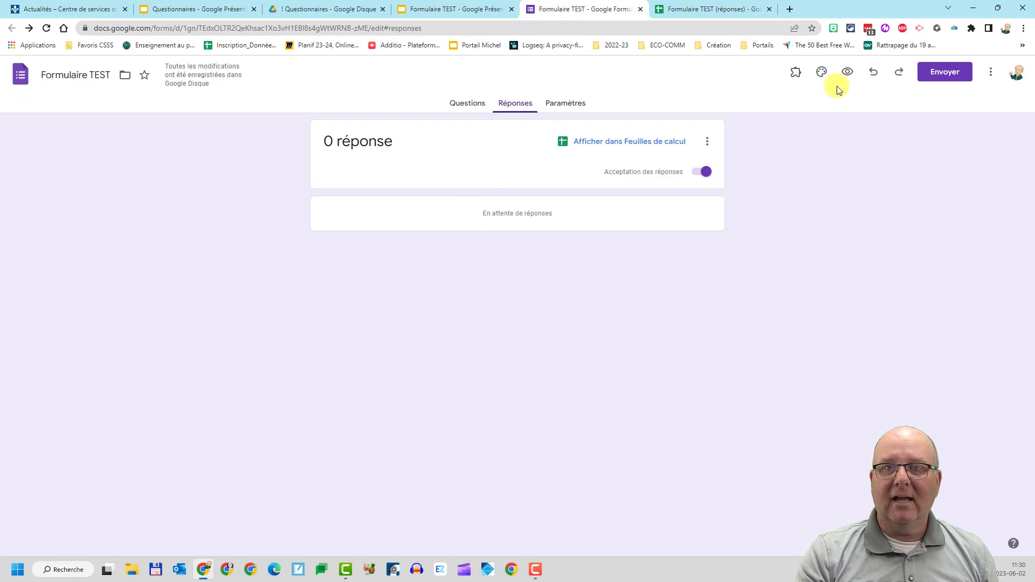
left_click(847, 71)
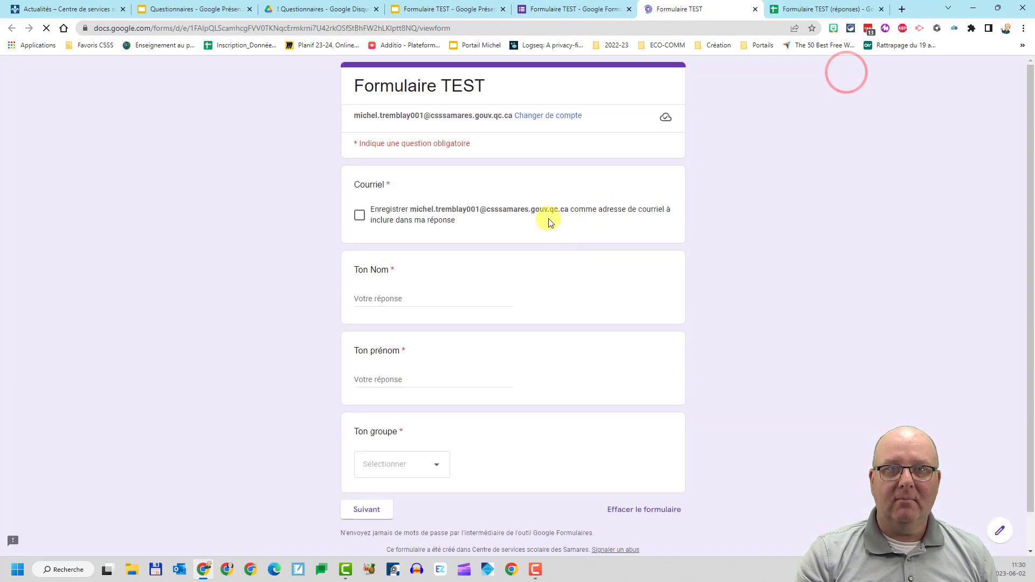
left_click(357, 215)
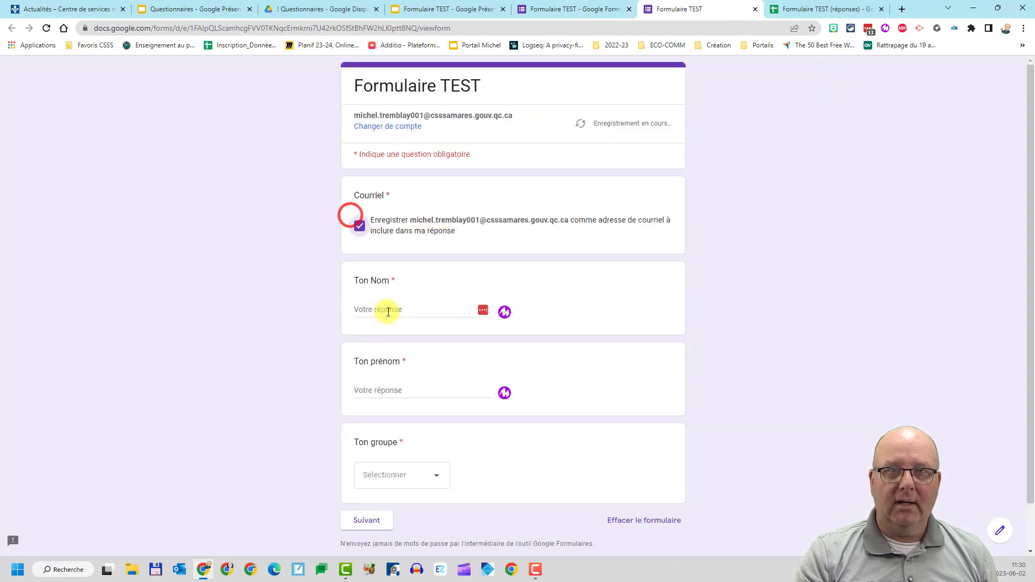
Step: Fill in the respondent's last name under "Ton Nom" and first name under "Ton prénom"
left_click(386, 311)
type("T")
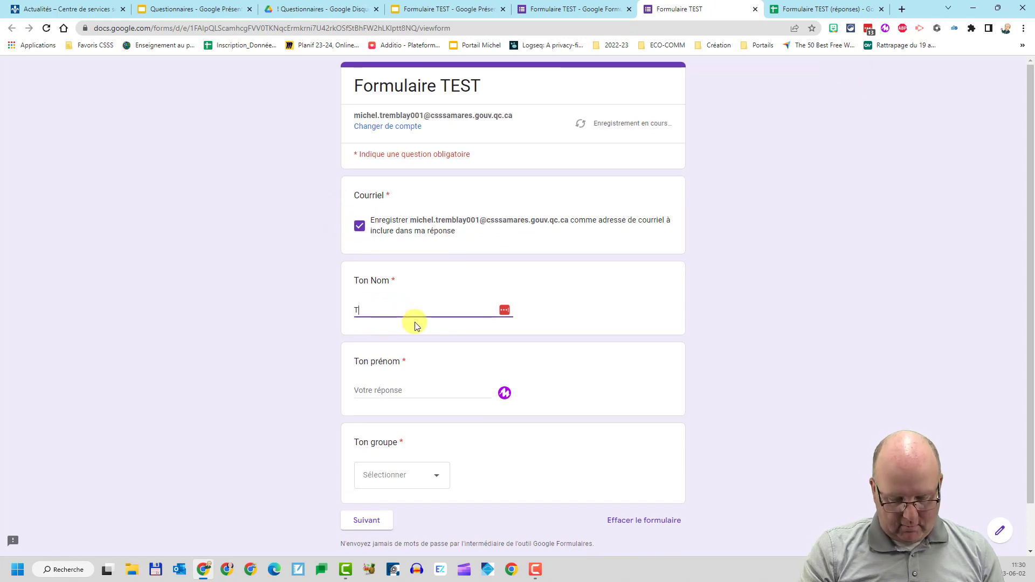
type("remblay")
key("Tab")
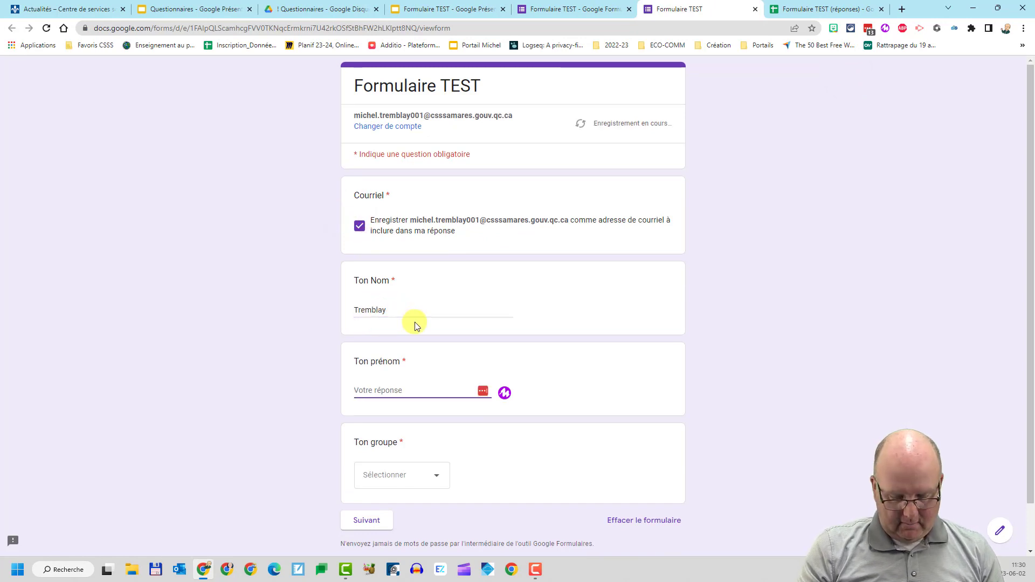
type("Michel")
key("Tab")
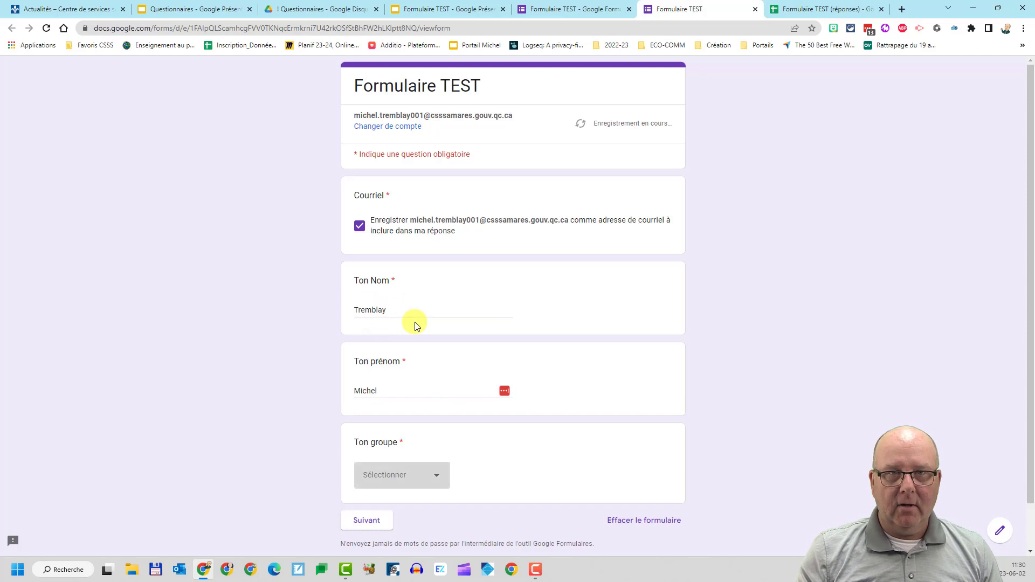
Step: Choose group 301 under "Ton groupe" and continue to the "Quiz de la semaine 34" section
key("space")
key("Down")
key("Return")
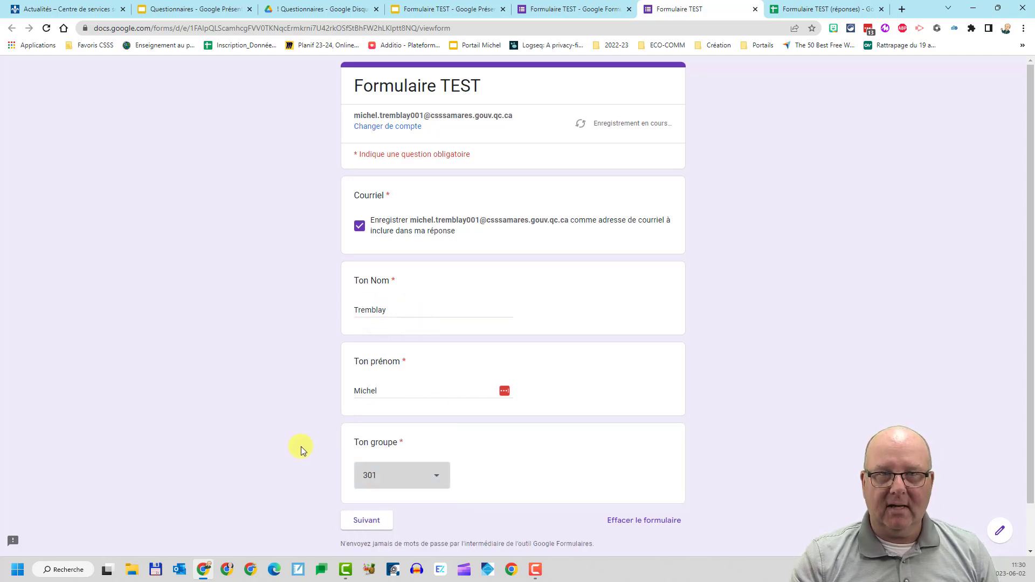
left_click(372, 519)
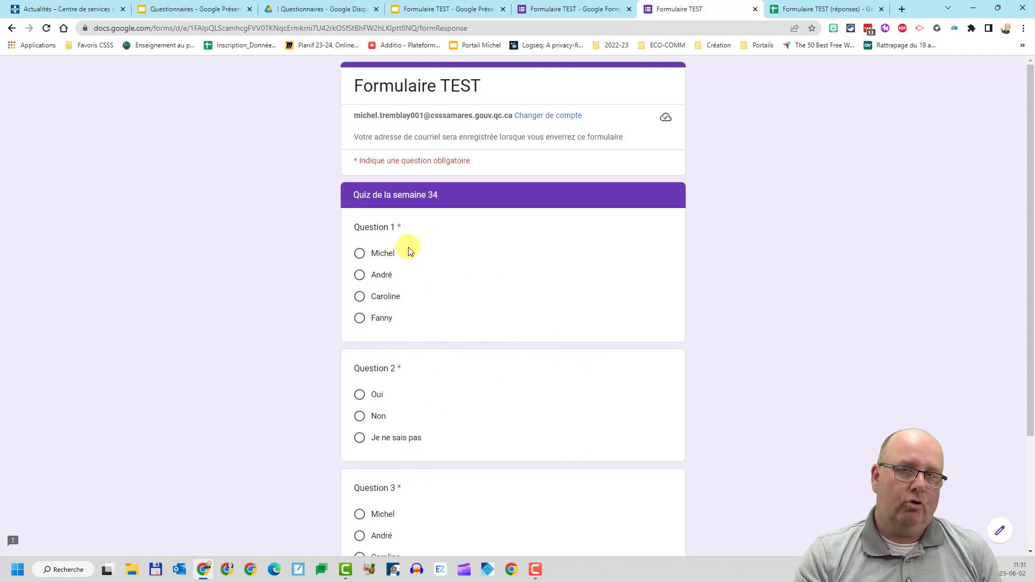
Step: Switch to the "Formulaire TEST" presentation, play the slideshow from the title slide through to the Question 1 slide, and exit it
left_click(459, 8)
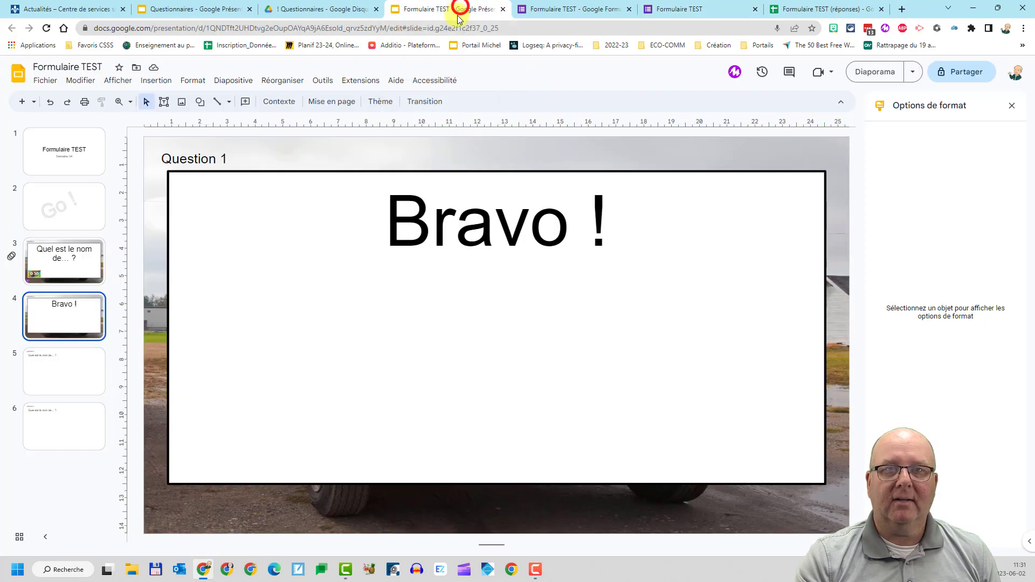
left_click(72, 153)
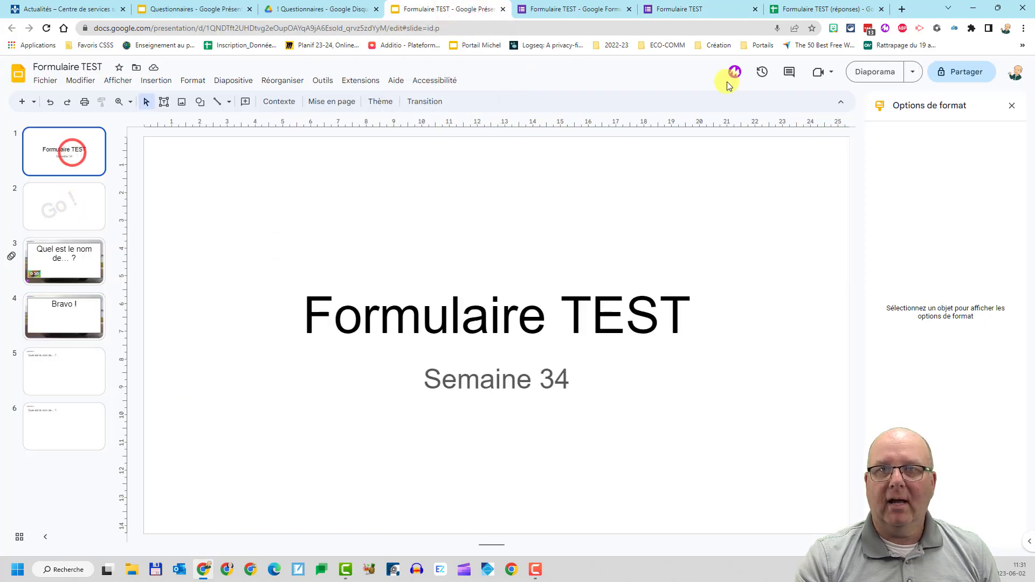
left_click(889, 71)
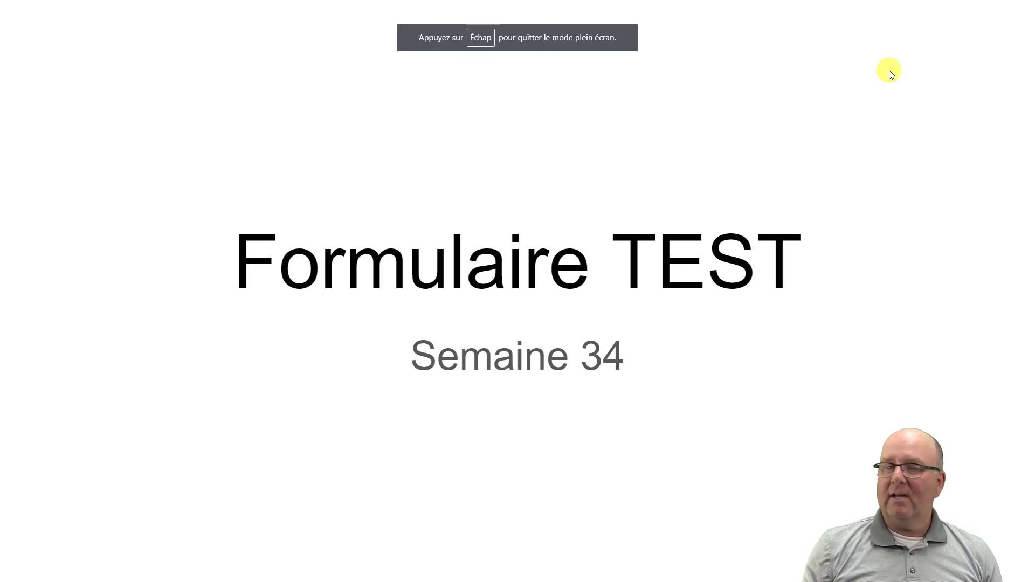
key("Right")
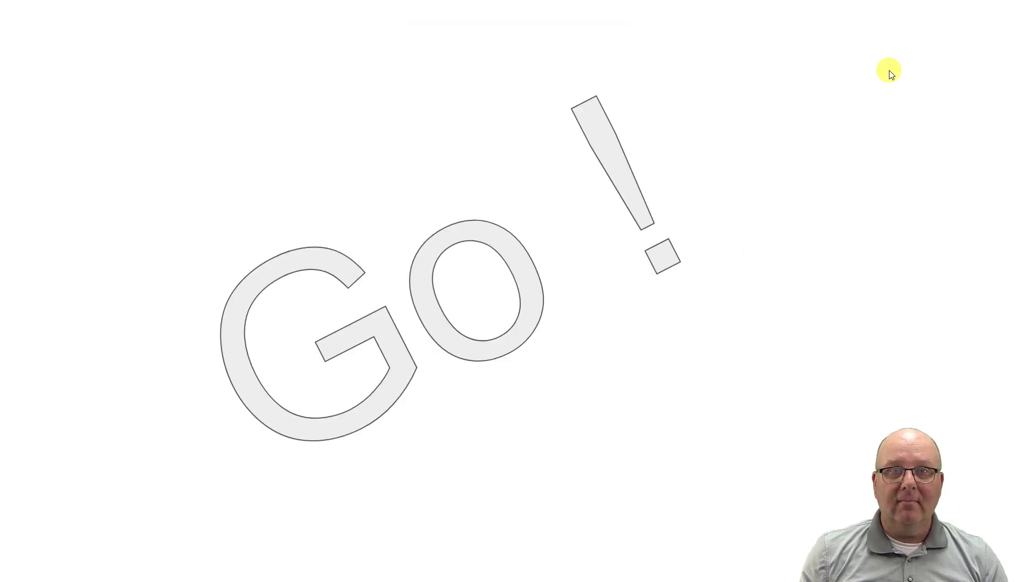
key("Right")
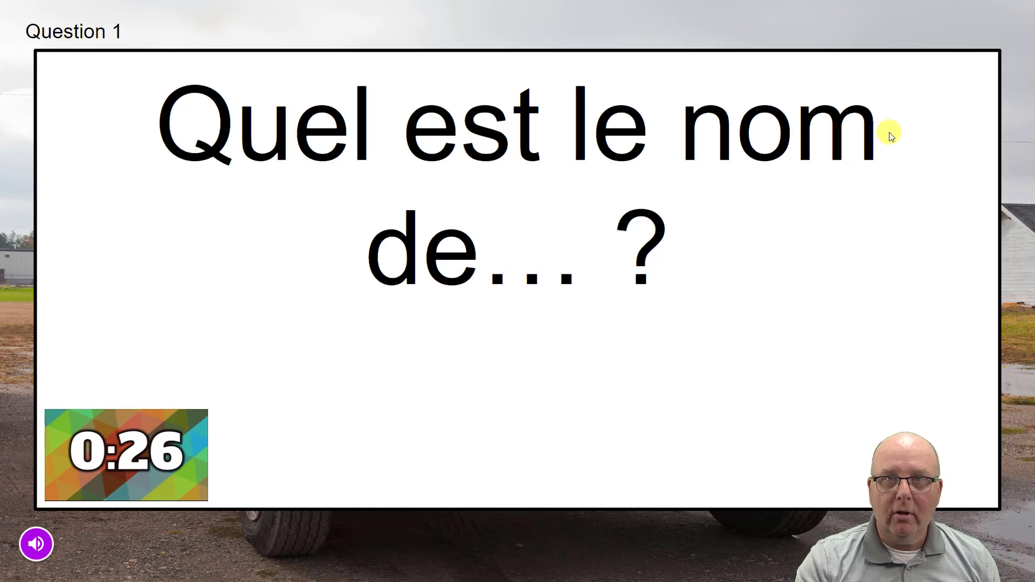
key("Escape")
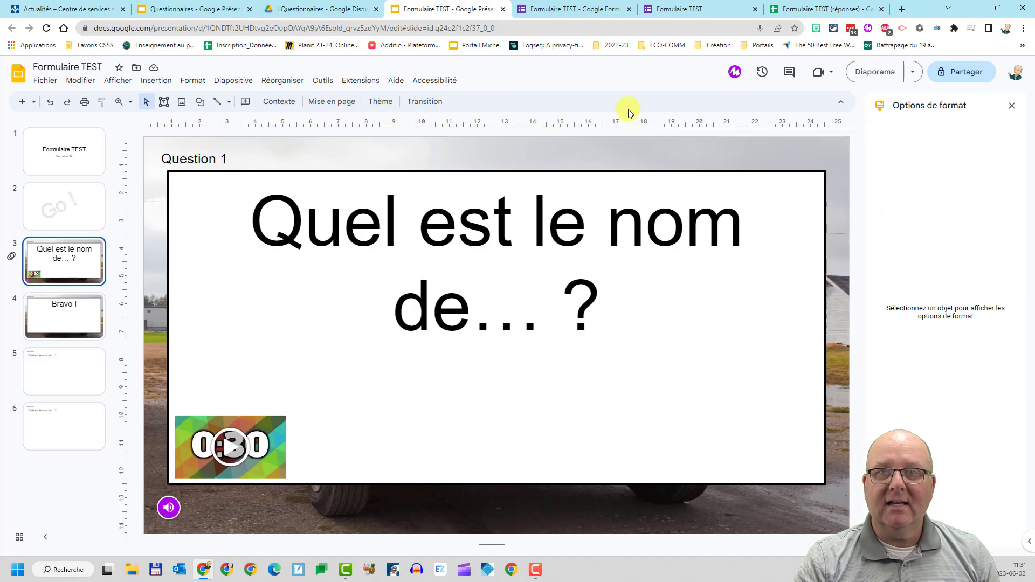
Step: Answer Question 1 in the form preview with its first option, and return to the "Formulaire TEST" presentation
left_click(680, 9)
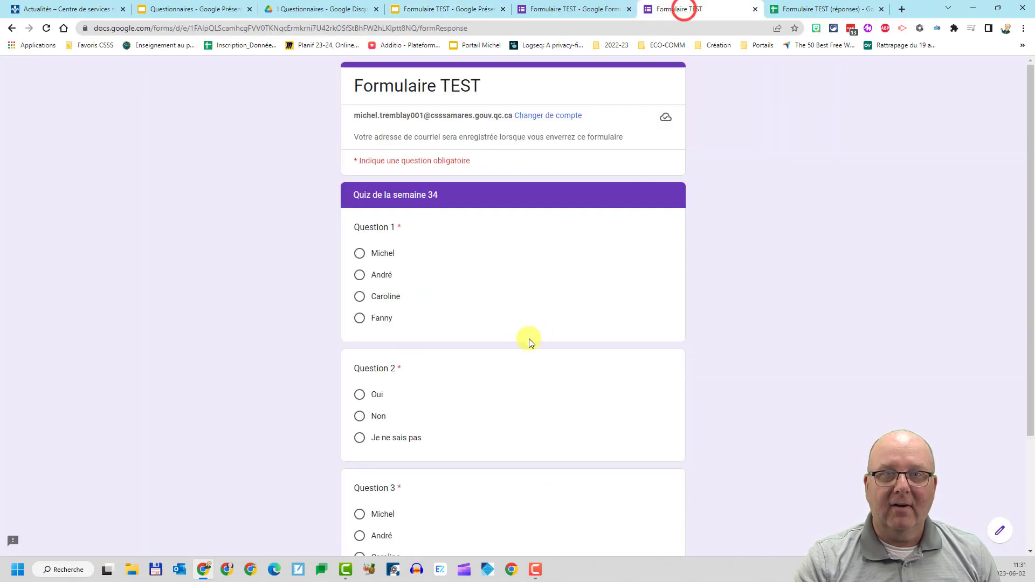
left_click(358, 254)
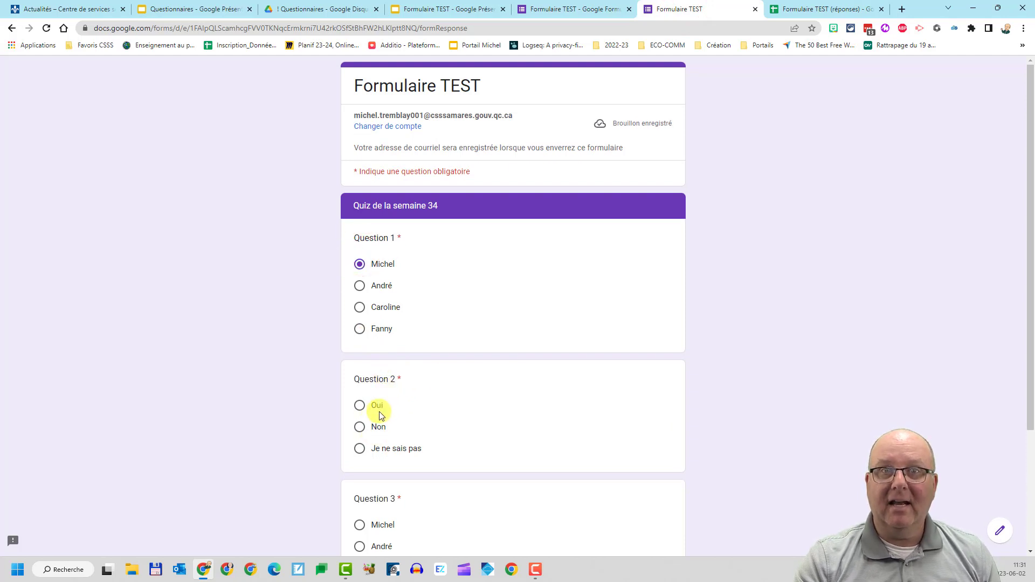
left_click(430, 5)
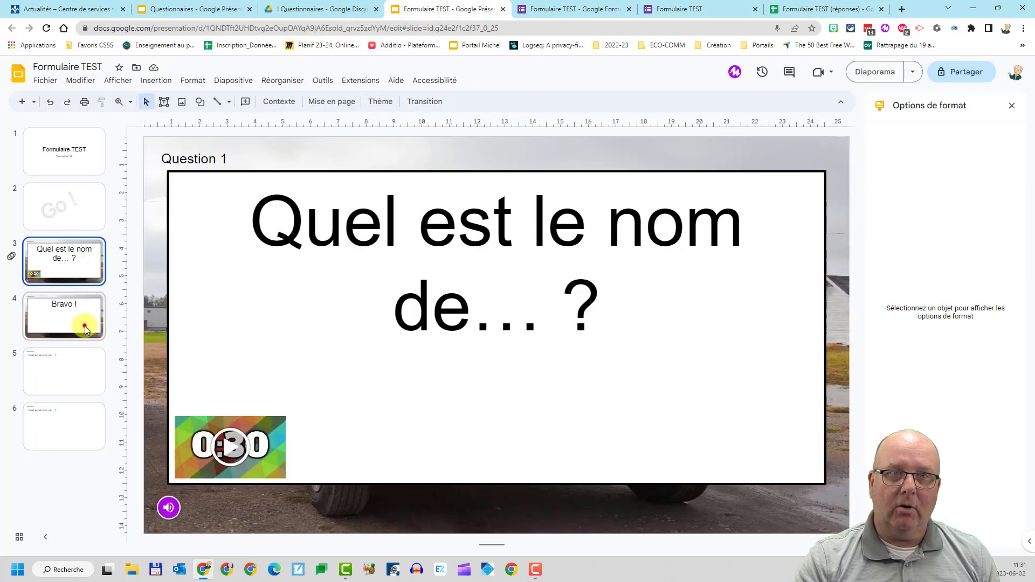